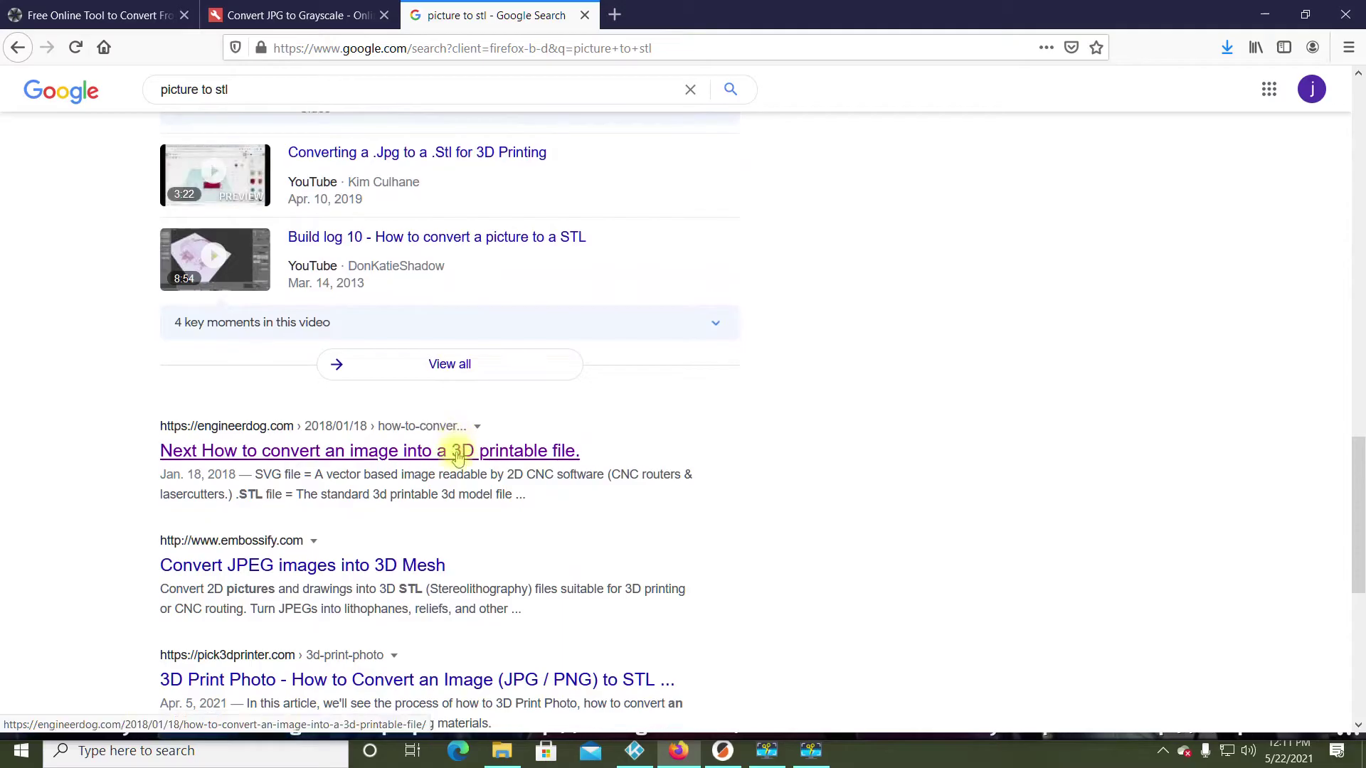
Load the logo JPG from the Downloads folder into the online JPG to grayscale converter.
scroll(459, 445, "up", 10)
scroll(458, 444, "up", 8)
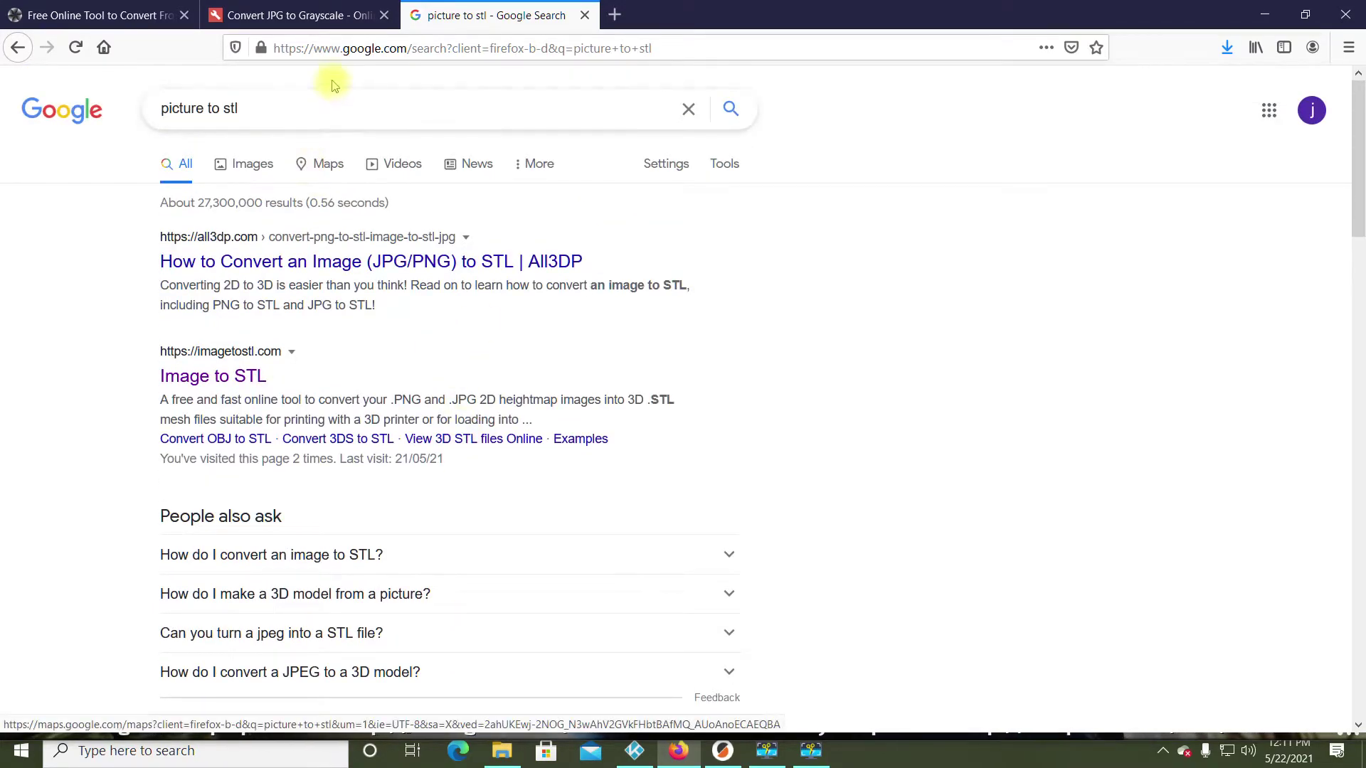
left_click(291, 25)
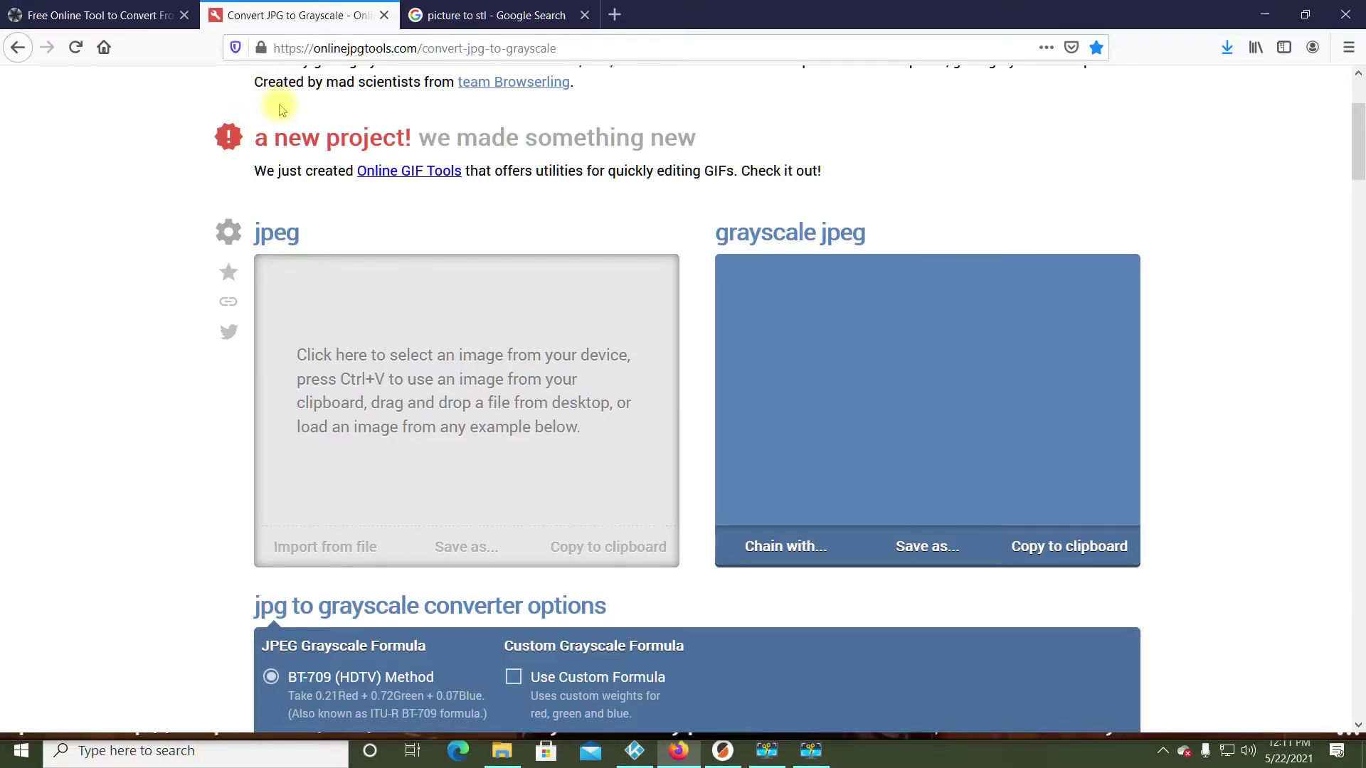
scroll(345, 167, "up", 3)
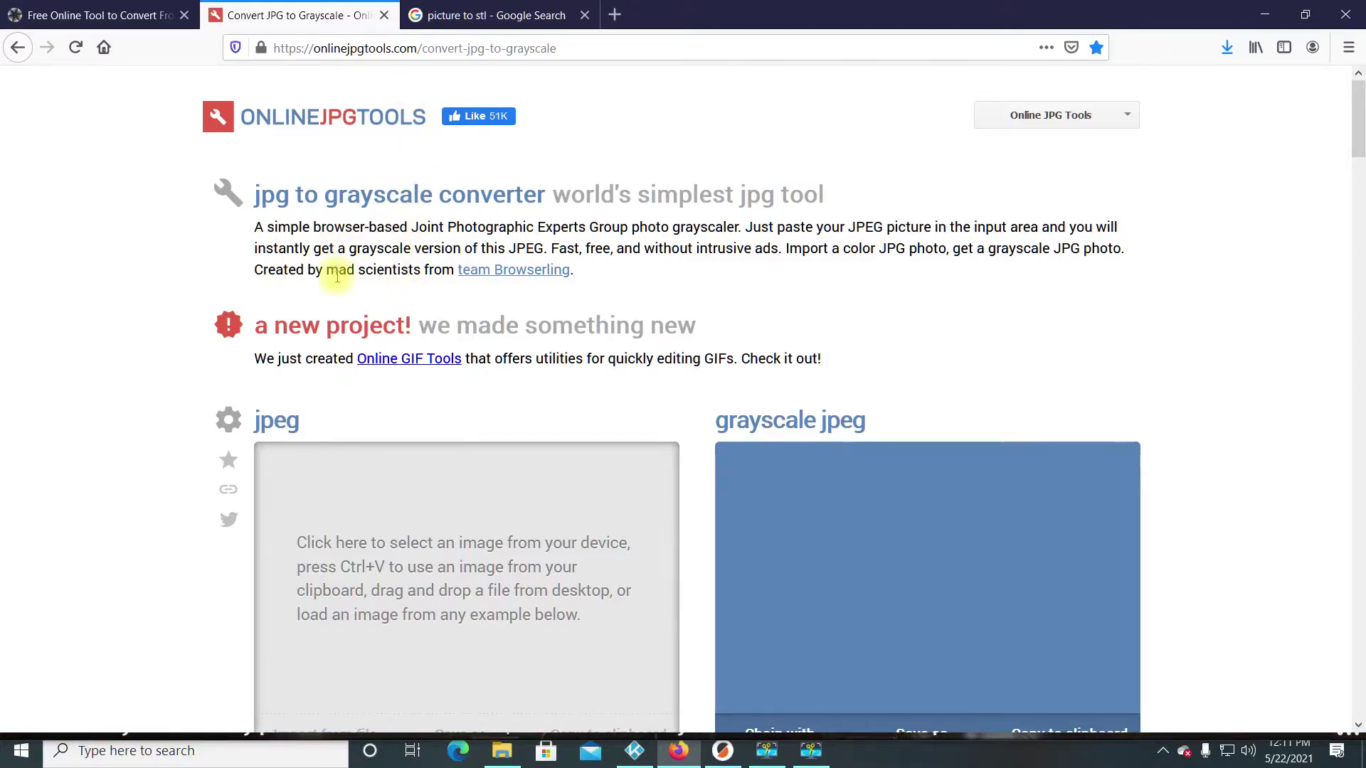
scroll(345, 284, "down", 3)
left_click(370, 455)
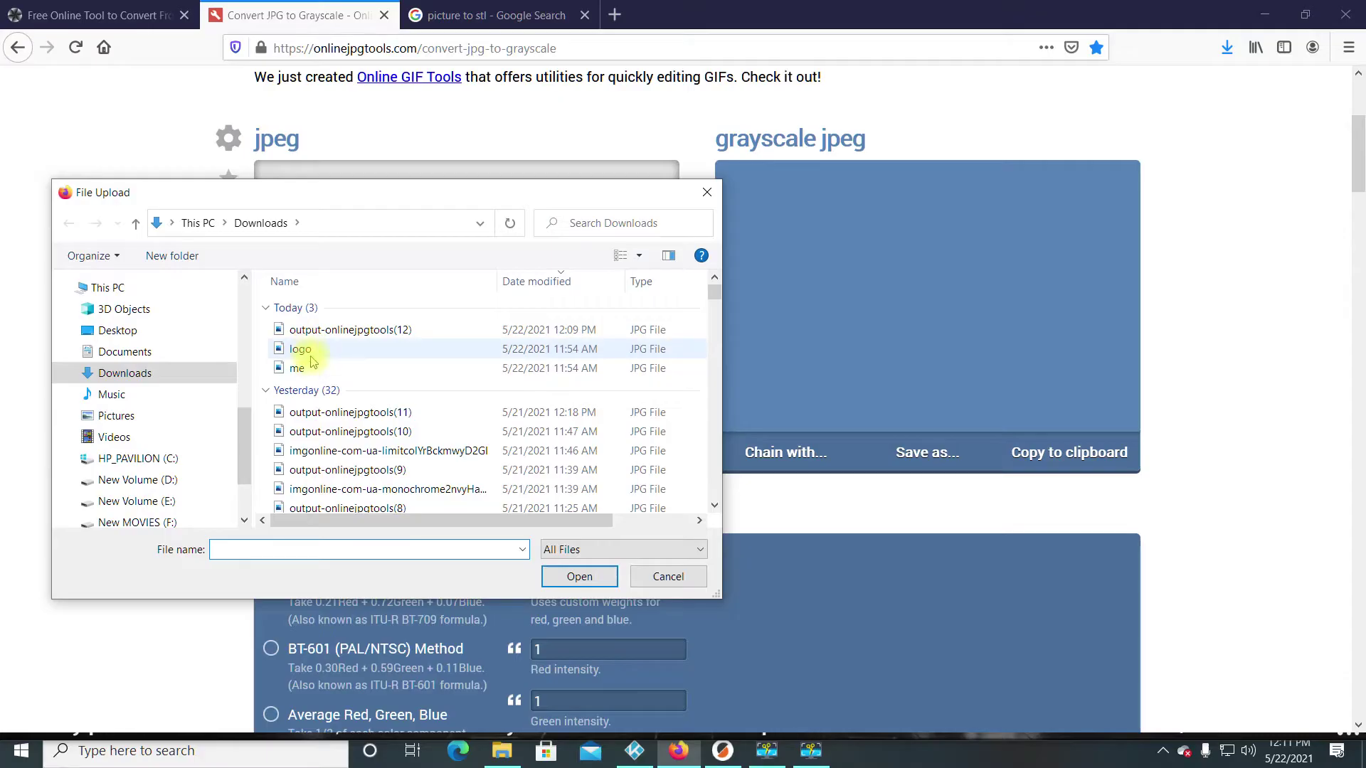
double_click(302, 350)
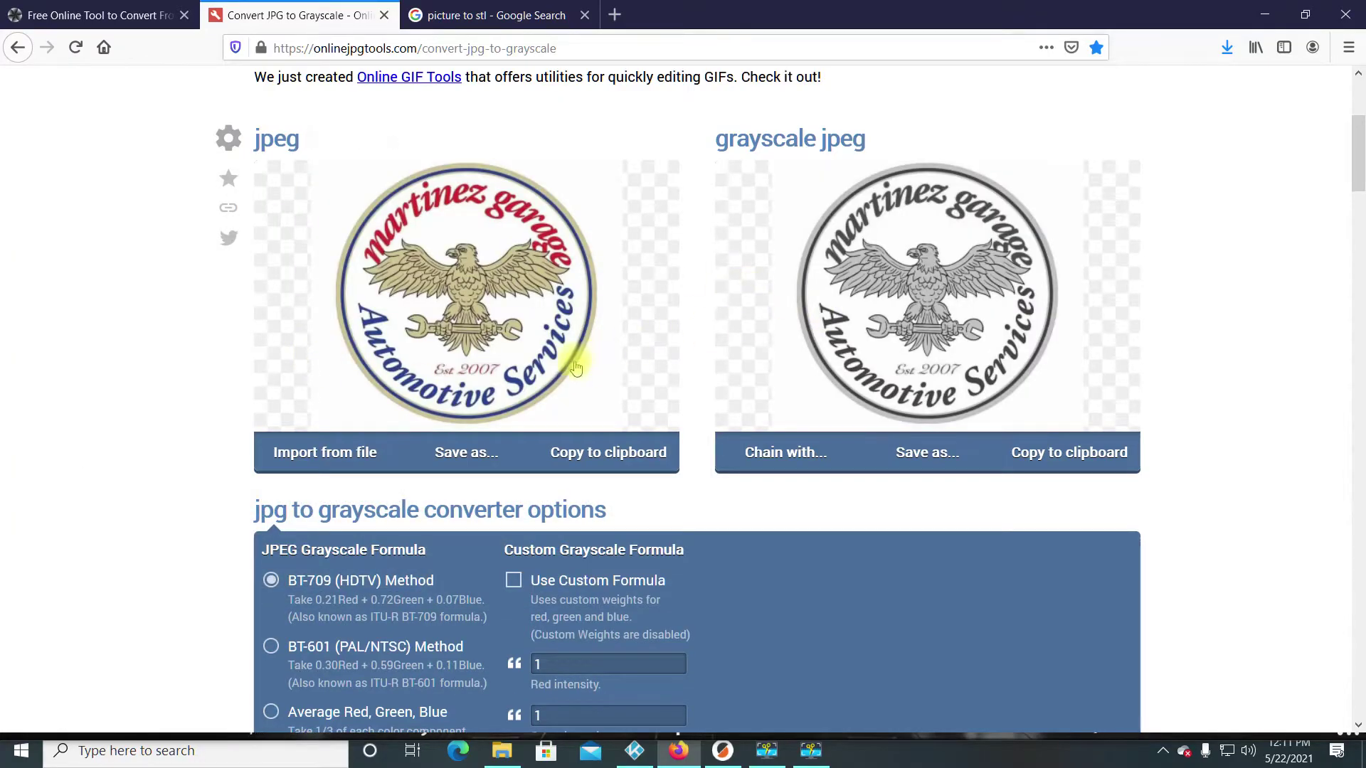
Try the BT-601, Average and custom grayscale formulas on the logo, and return to the BT-709 (HDTV) method.
scroll(573, 359, "down", 2)
scroll(356, 330, "up", 1)
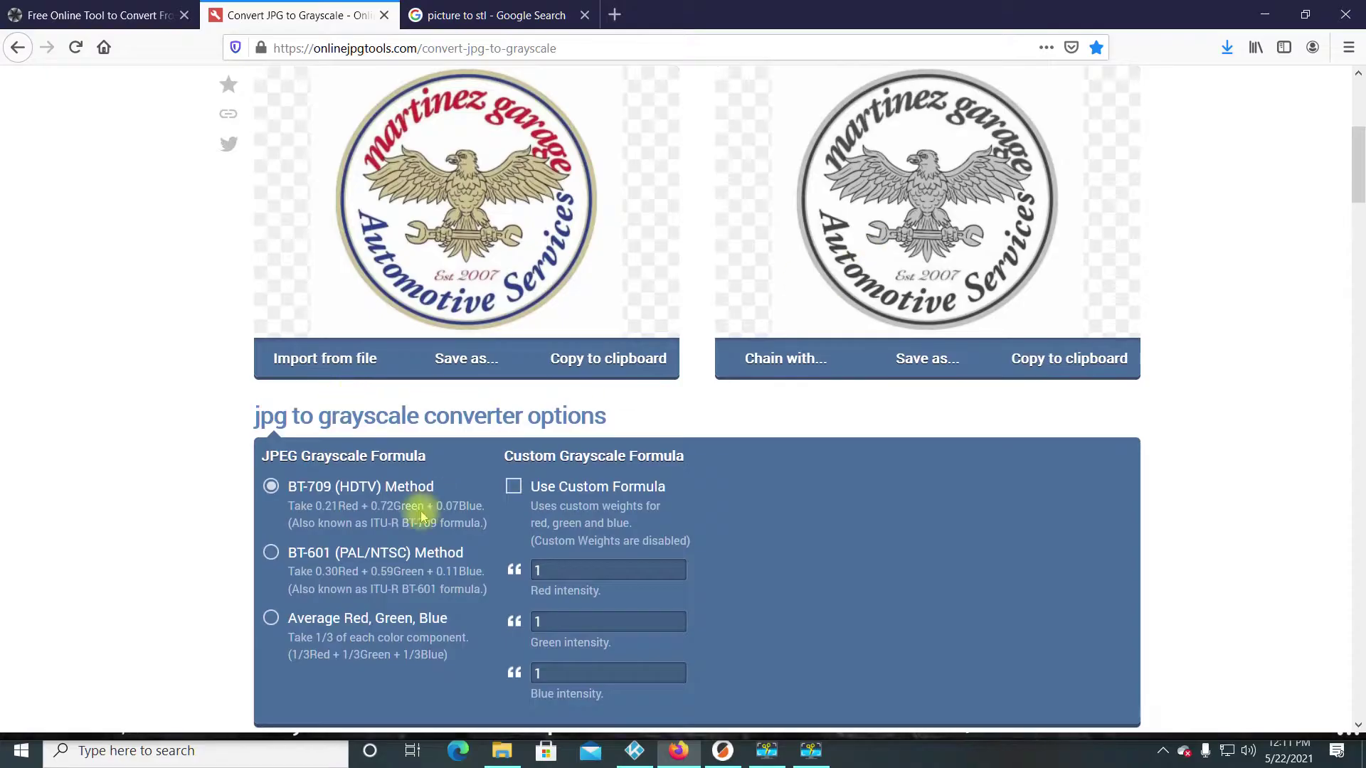
left_click(272, 552)
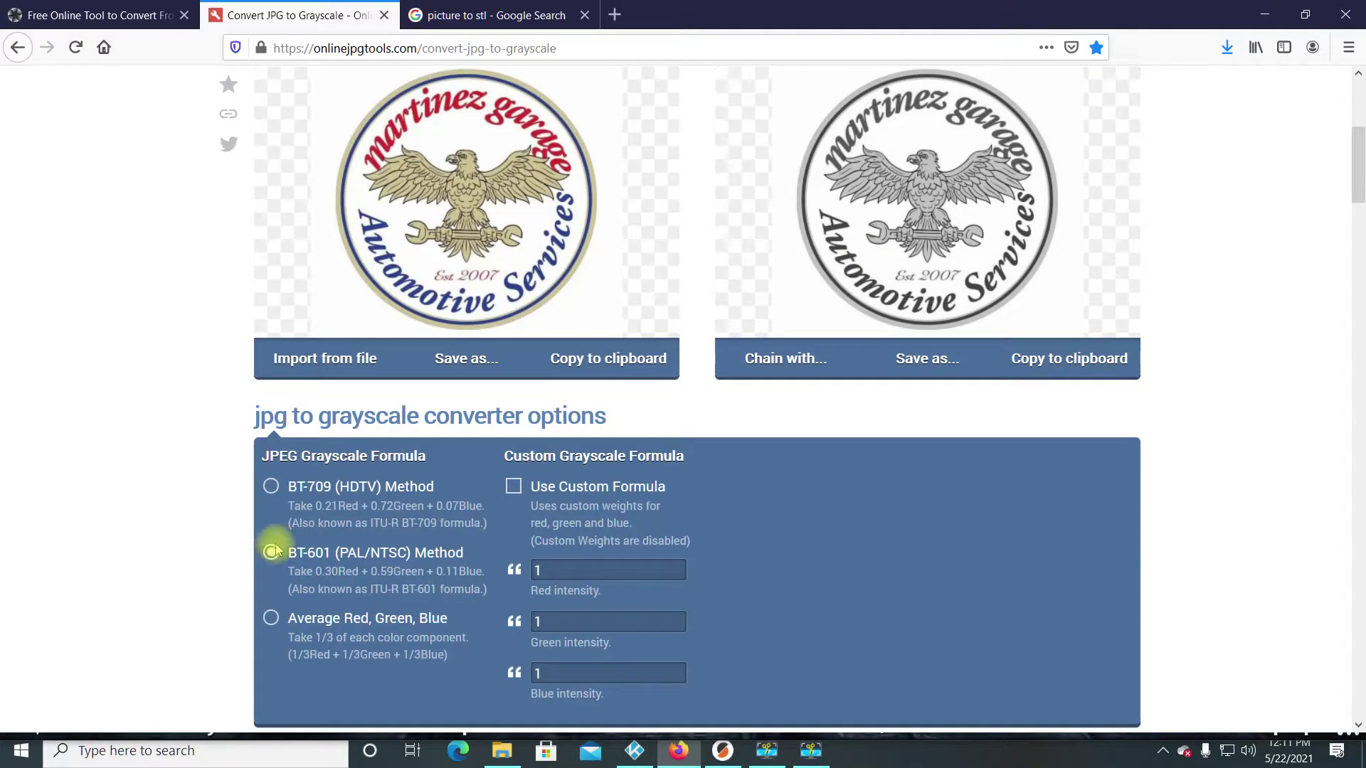
left_click(271, 618)
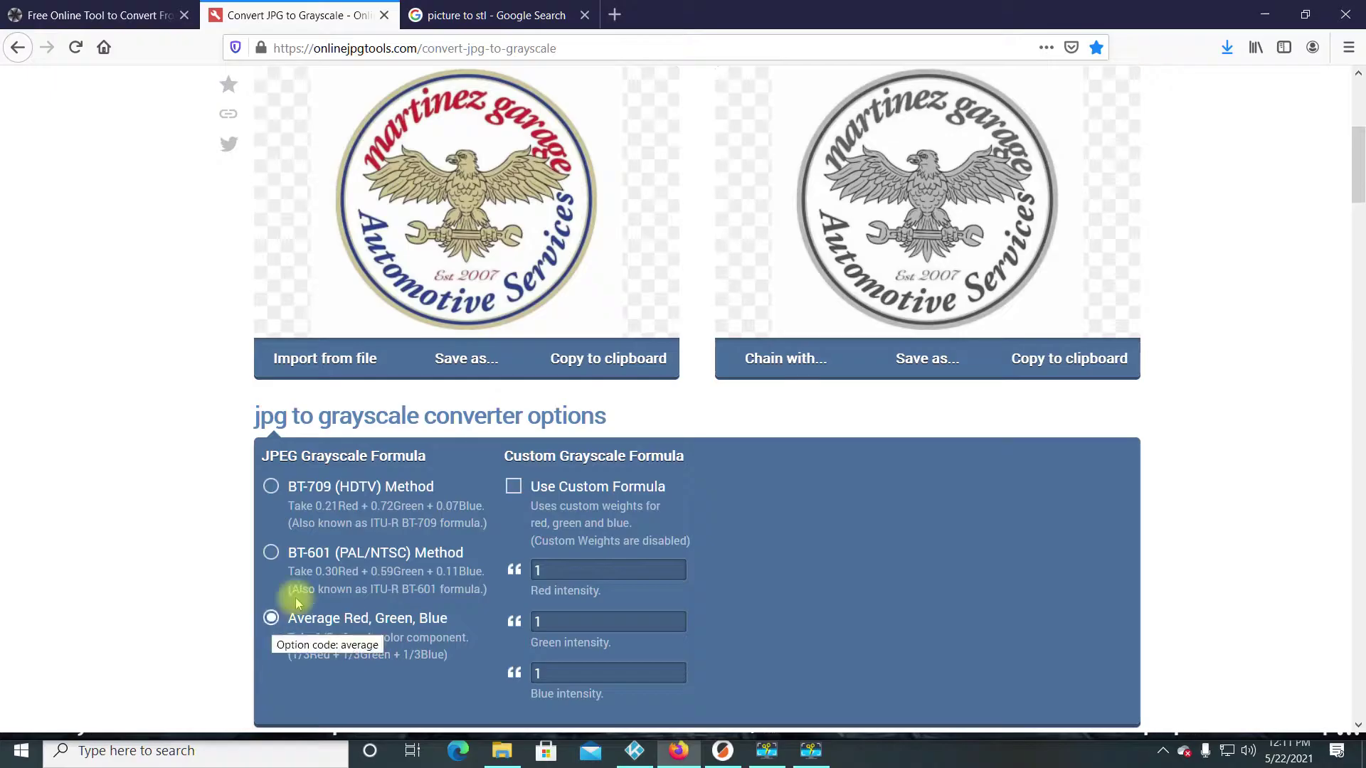
left_click(514, 487)
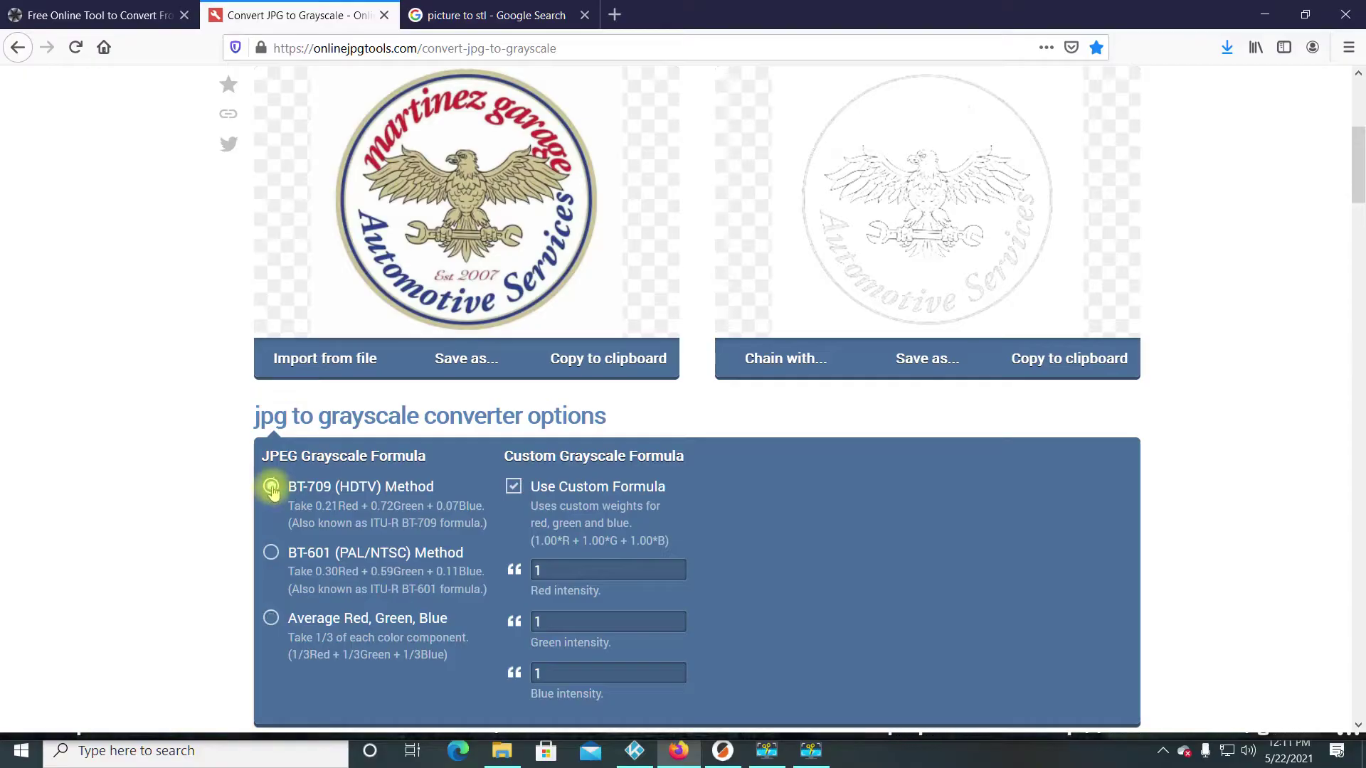
left_click(511, 494)
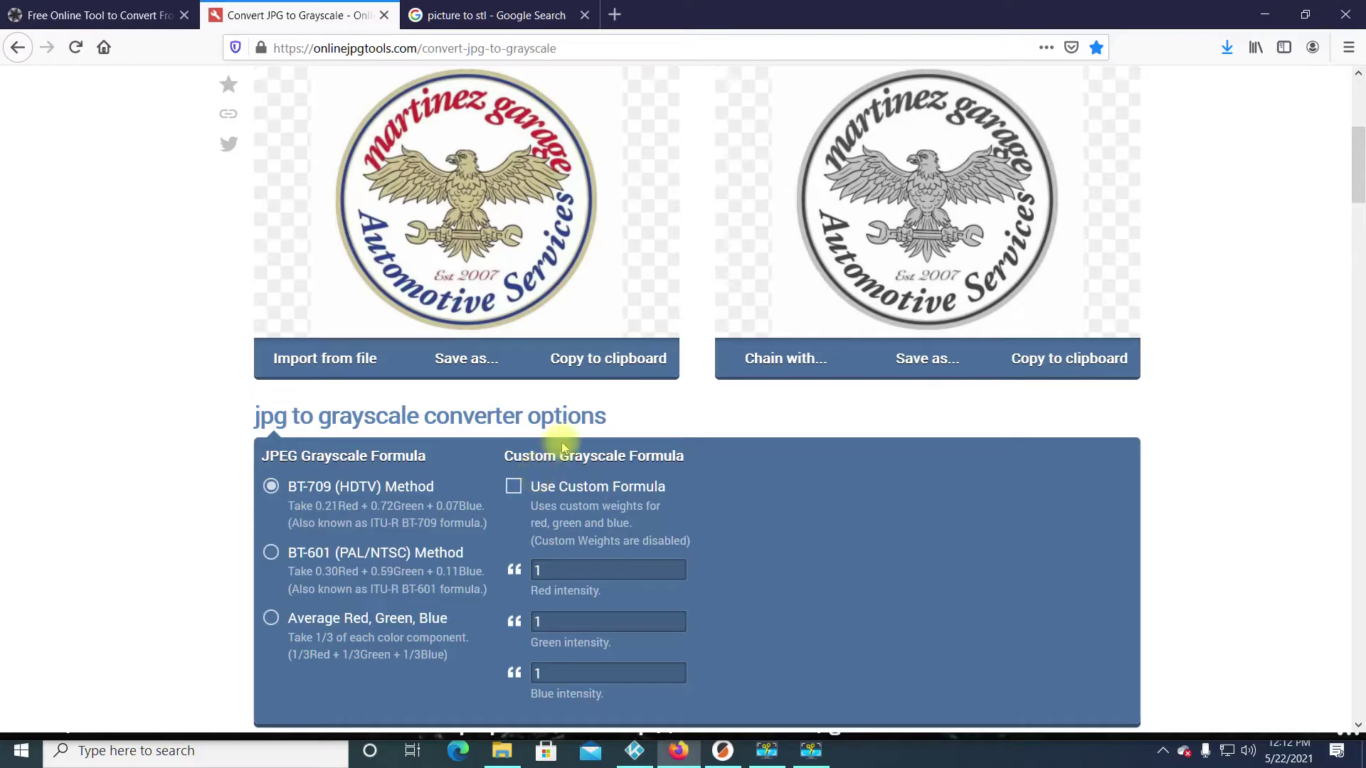
Save the grayscale version of the logo to the computer as a JPG file.
left_click(915, 363)
left_click(791, 356)
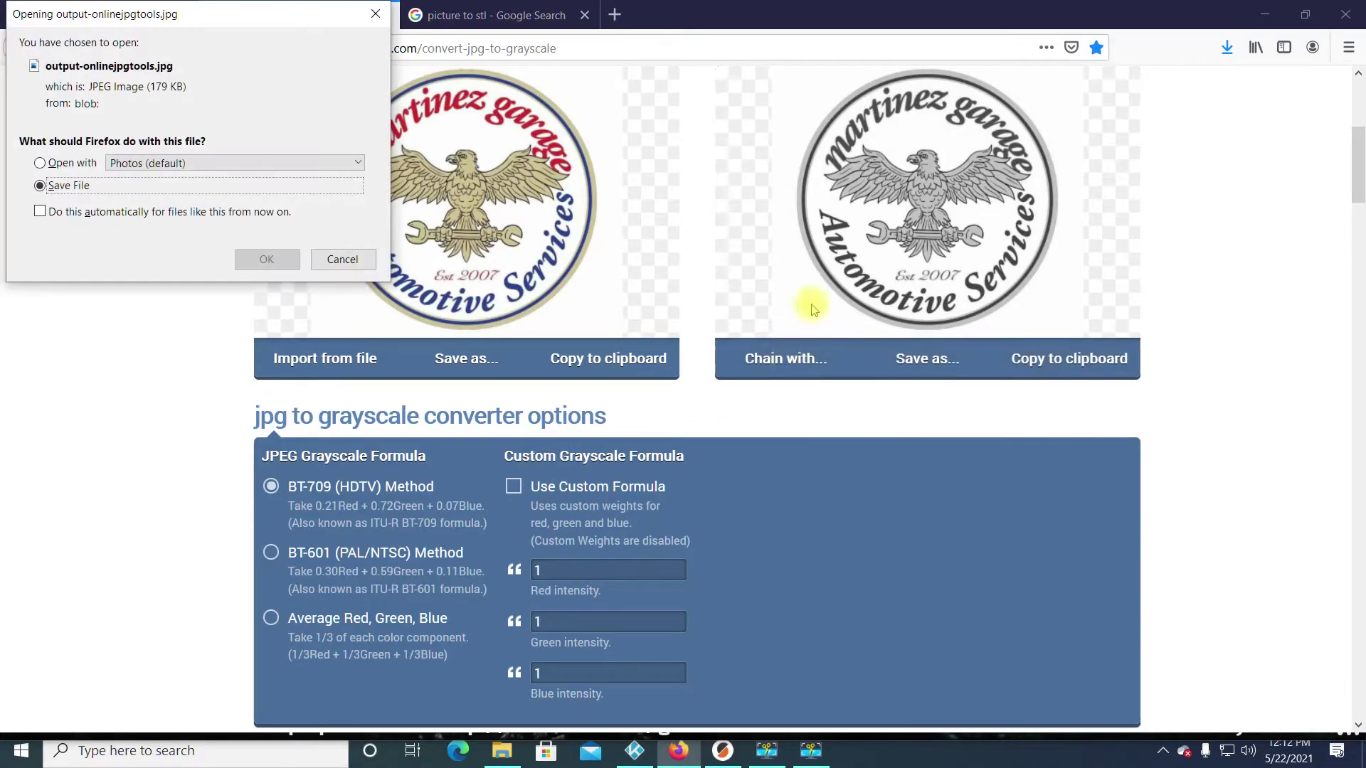
left_click(262, 259)
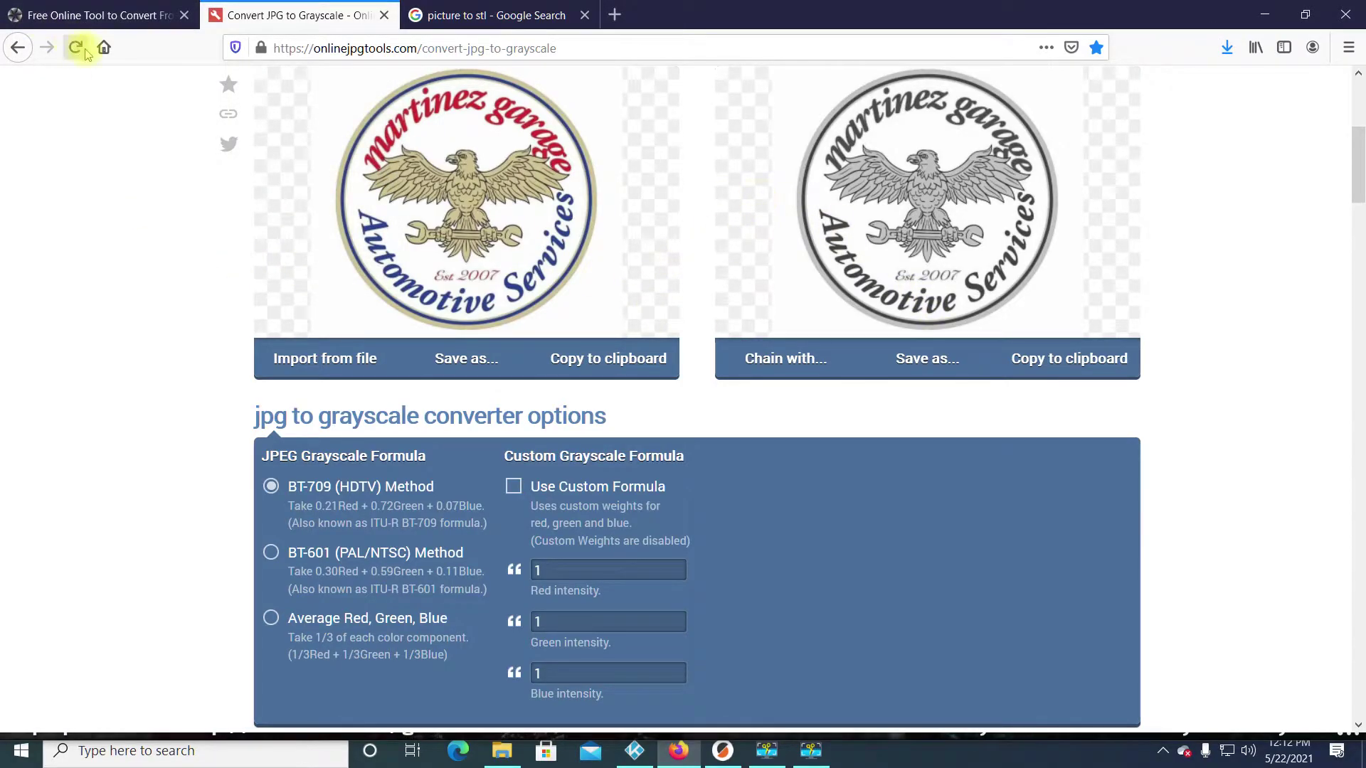
Switch to the imagetostl.com converter and upload the grayscale image output-onlinejpgtools(13) from Downloads.
left_click(92, 16)
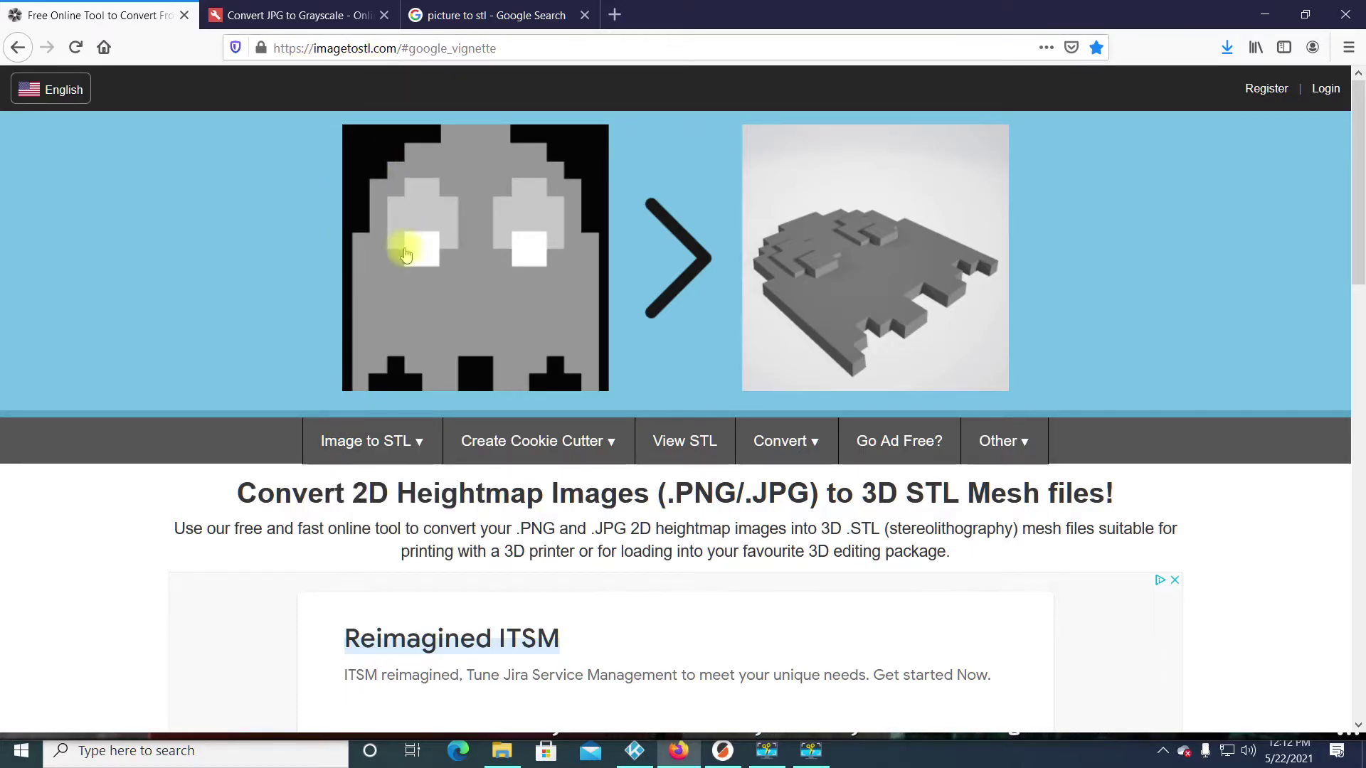
scroll(412, 283, "down", 5)
scroll(417, 284, "down", 4)
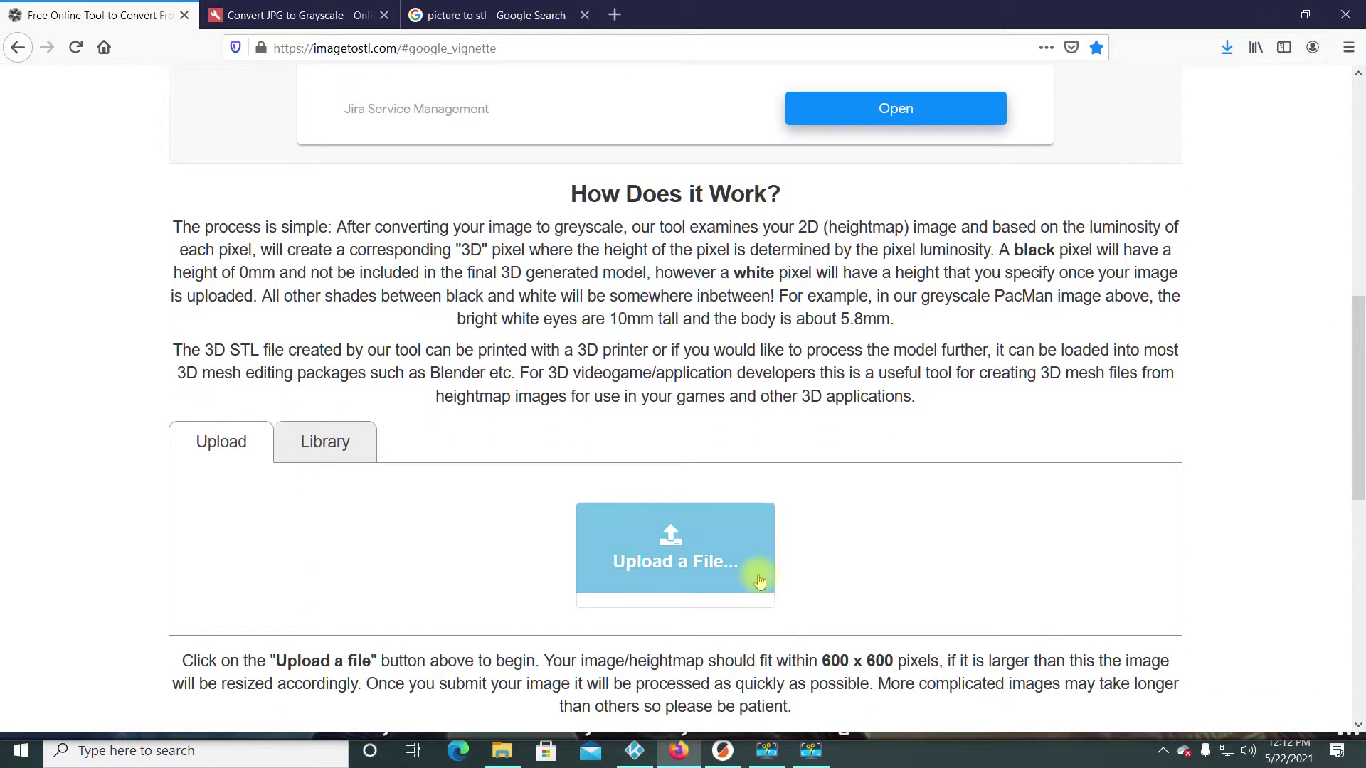
left_click(691, 540)
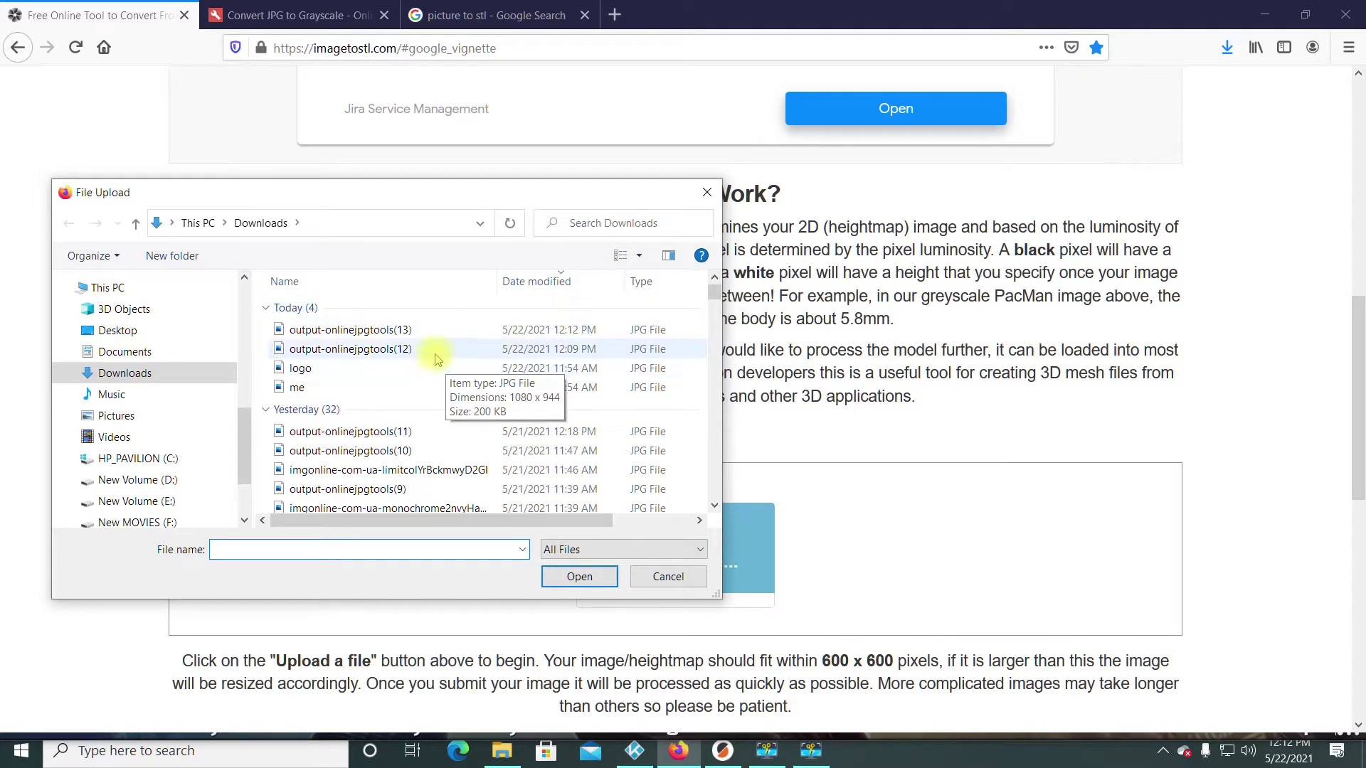
double_click(439, 331)
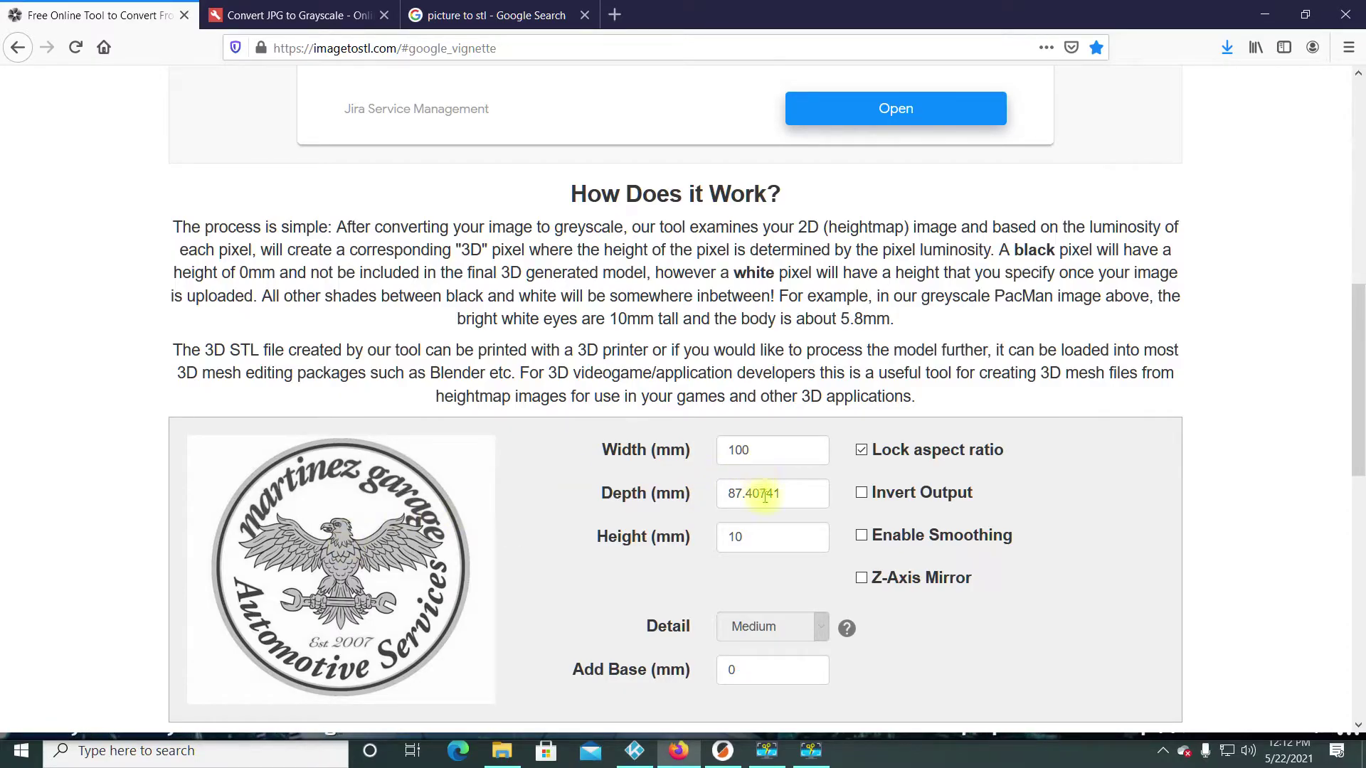
Set the model's height to 5 mm and its added base to 1 mm.
left_click(737, 541)
double_click(754, 538)
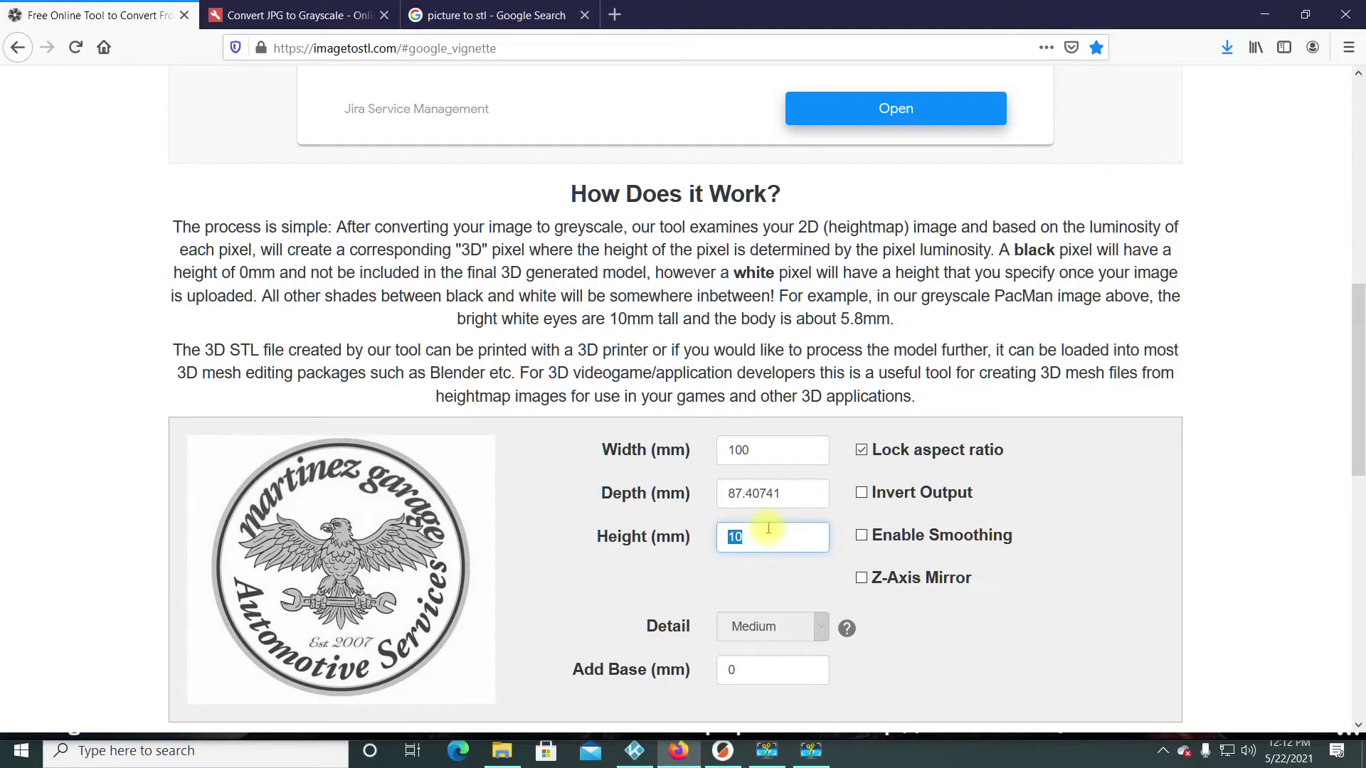
type("5")
left_click(778, 591)
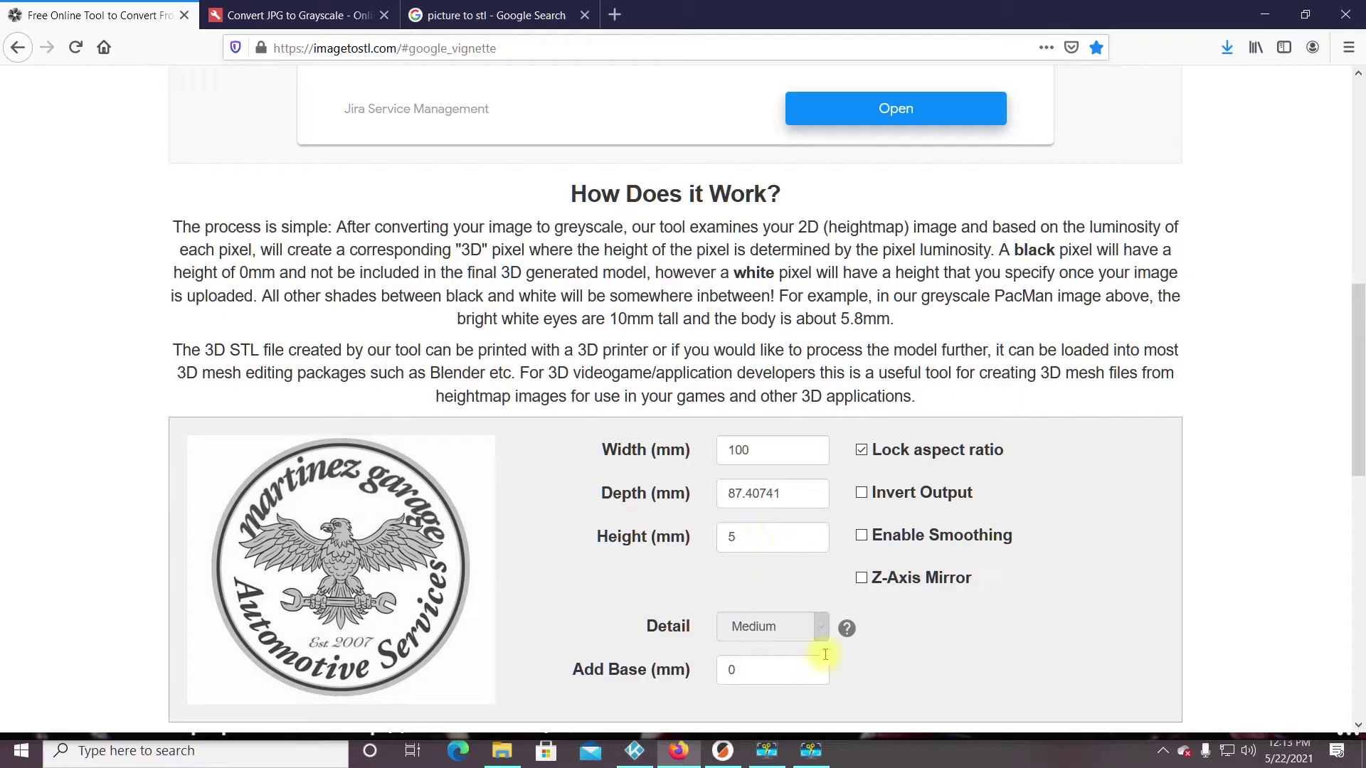
mouse_move(845, 626)
double_click(784, 668)
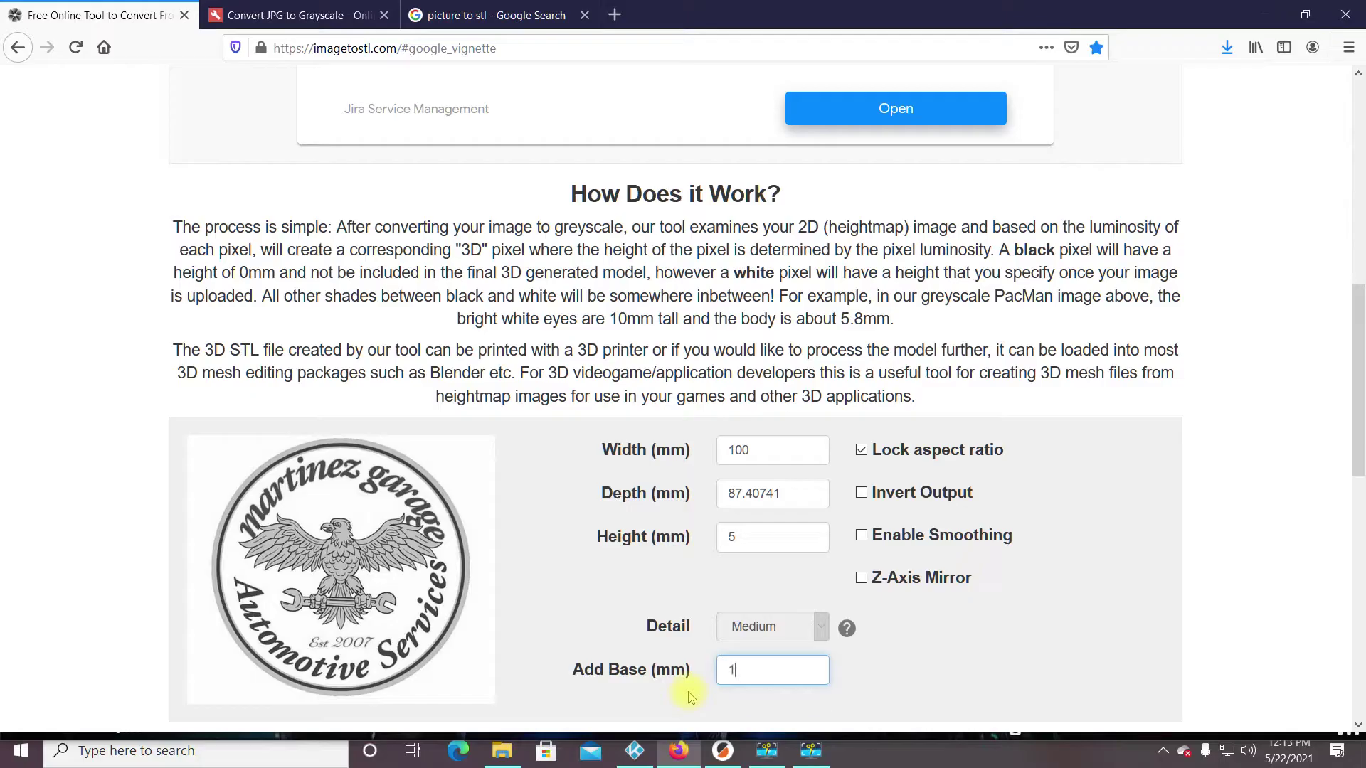
left_click(902, 694)
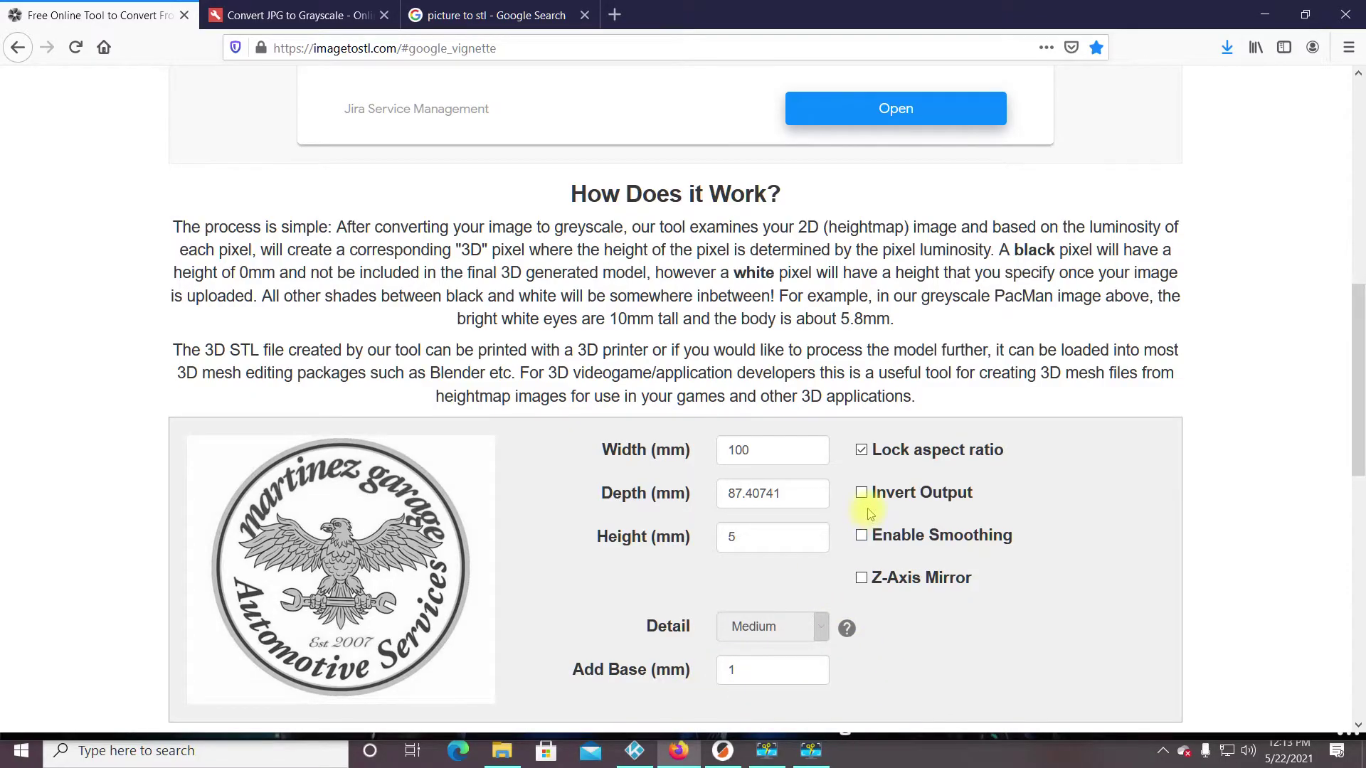
Enable Invert Output for the logo relief and convert the image to STL.
scroll(869, 510, "down", 2)
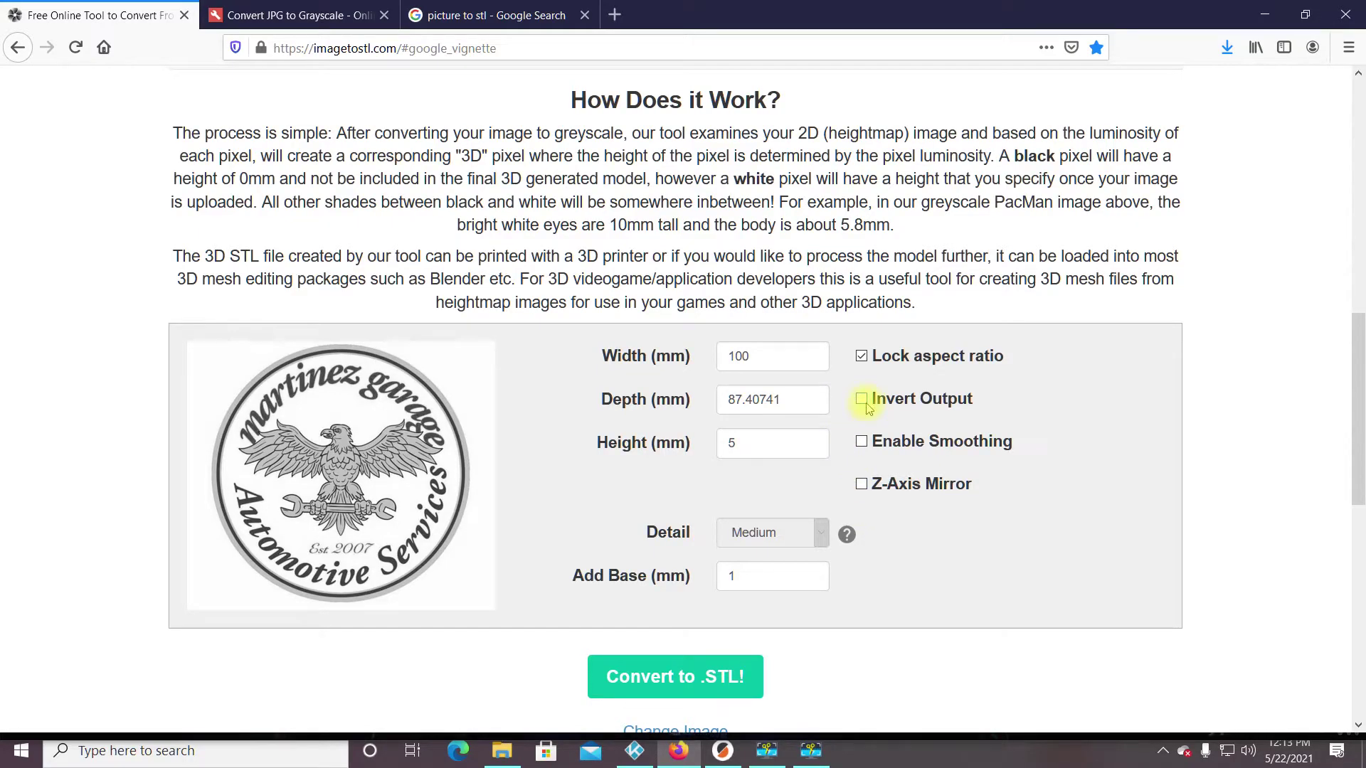
scroll(846, 430, "down", 4)
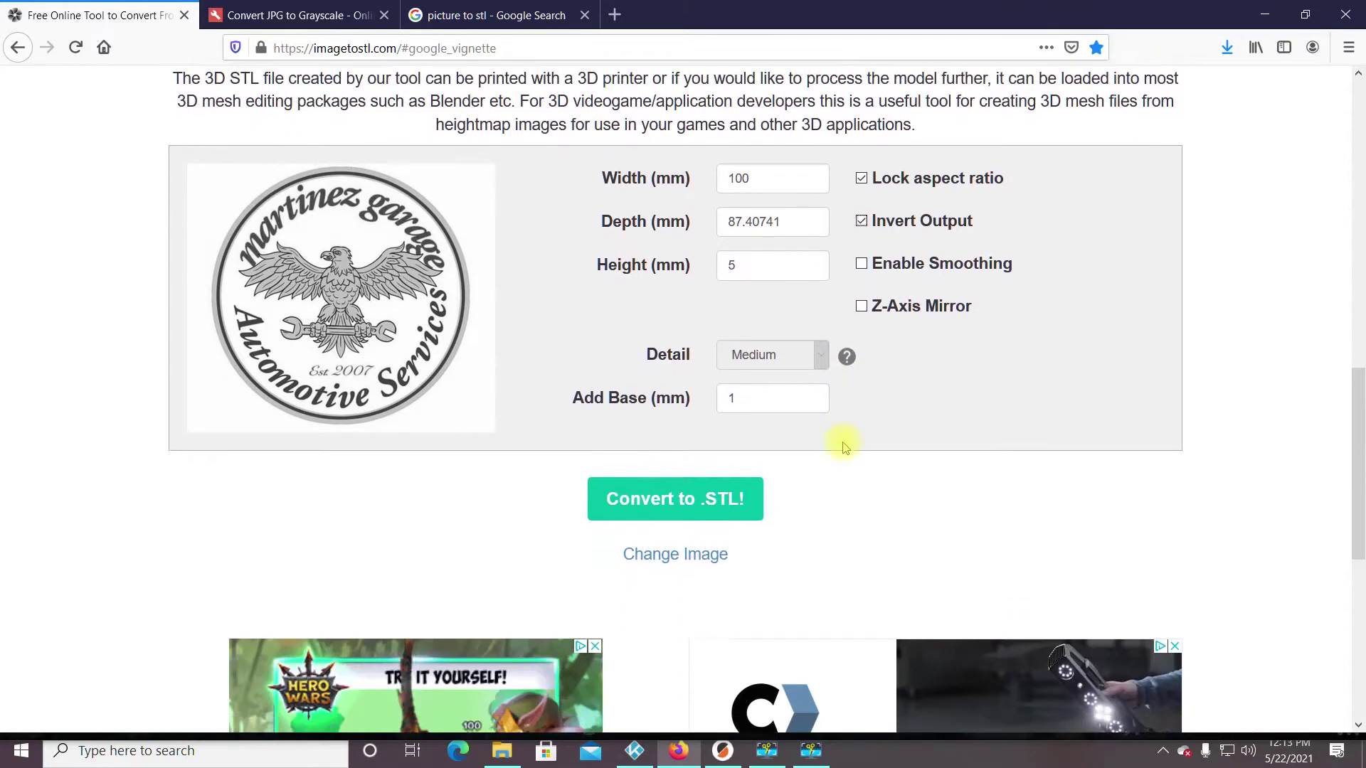
left_click(720, 488)
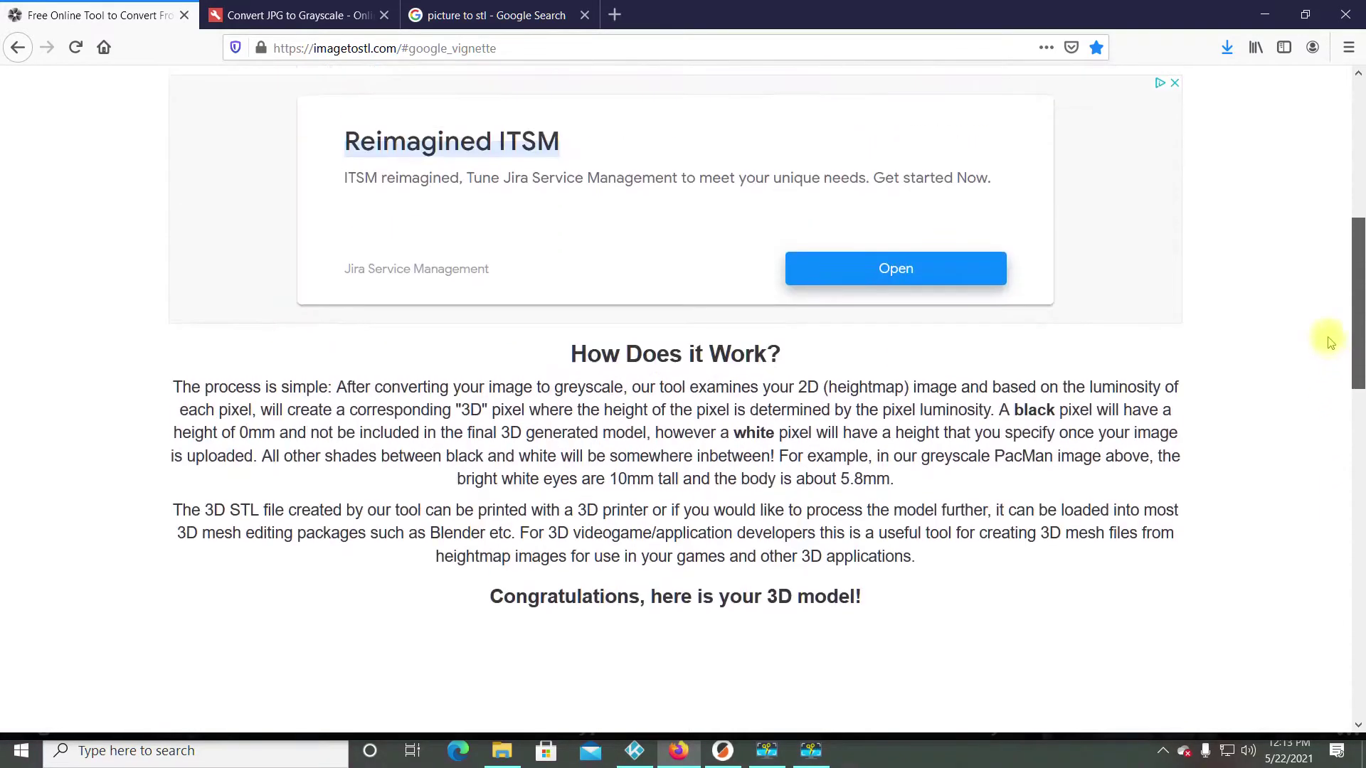
Inspect the generated 3D logo model, and download its STL file to open in PrusaSlicer.
left_click_drag(1335, 335, 1341, 472)
mouse_move(799, 569)
left_mouse_down()
mouse_move(783, 604)
mouse_move(799, 610)
mouse_move(790, 582)
left_mouse_up()
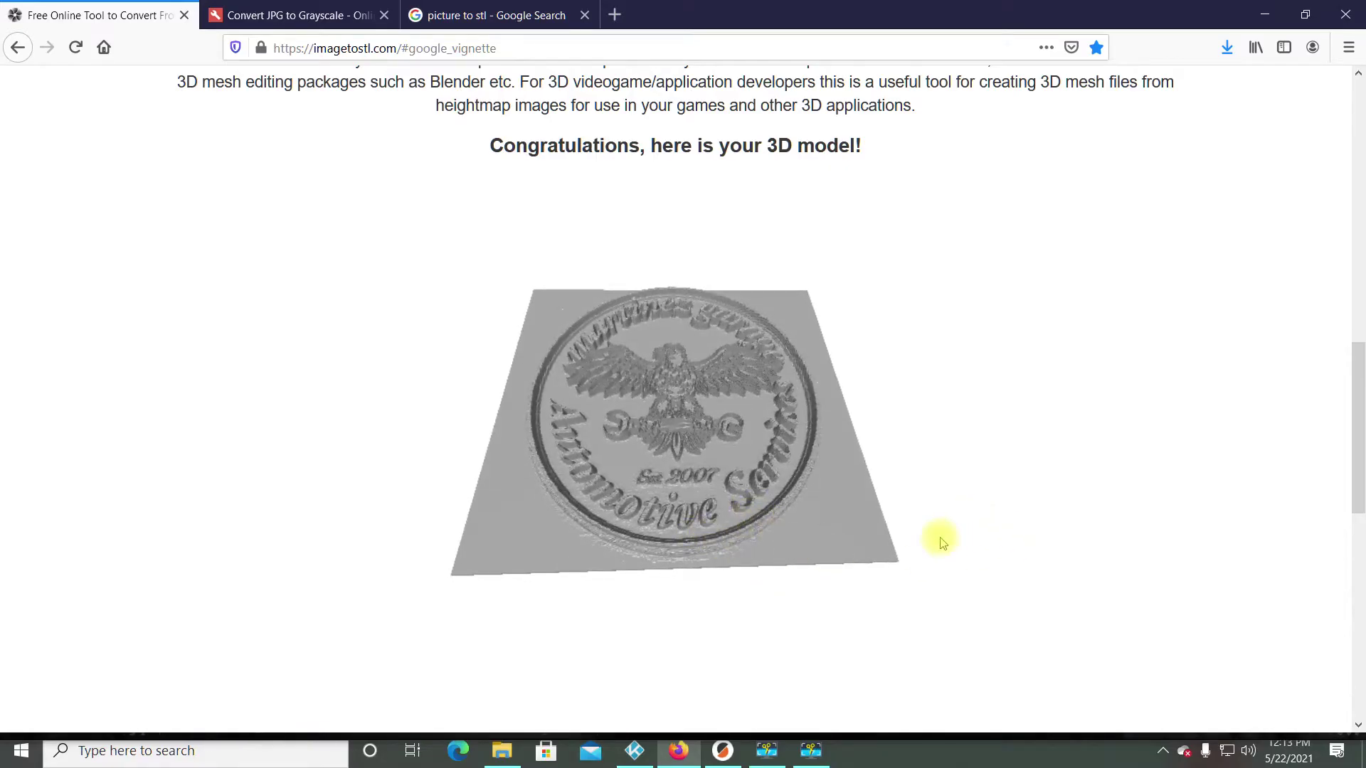
mouse_move(893, 551)
left_mouse_down()
mouse_move(889, 573)
mouse_move(869, 536)
mouse_move(877, 509)
mouse_move(886, 558)
left_mouse_up()
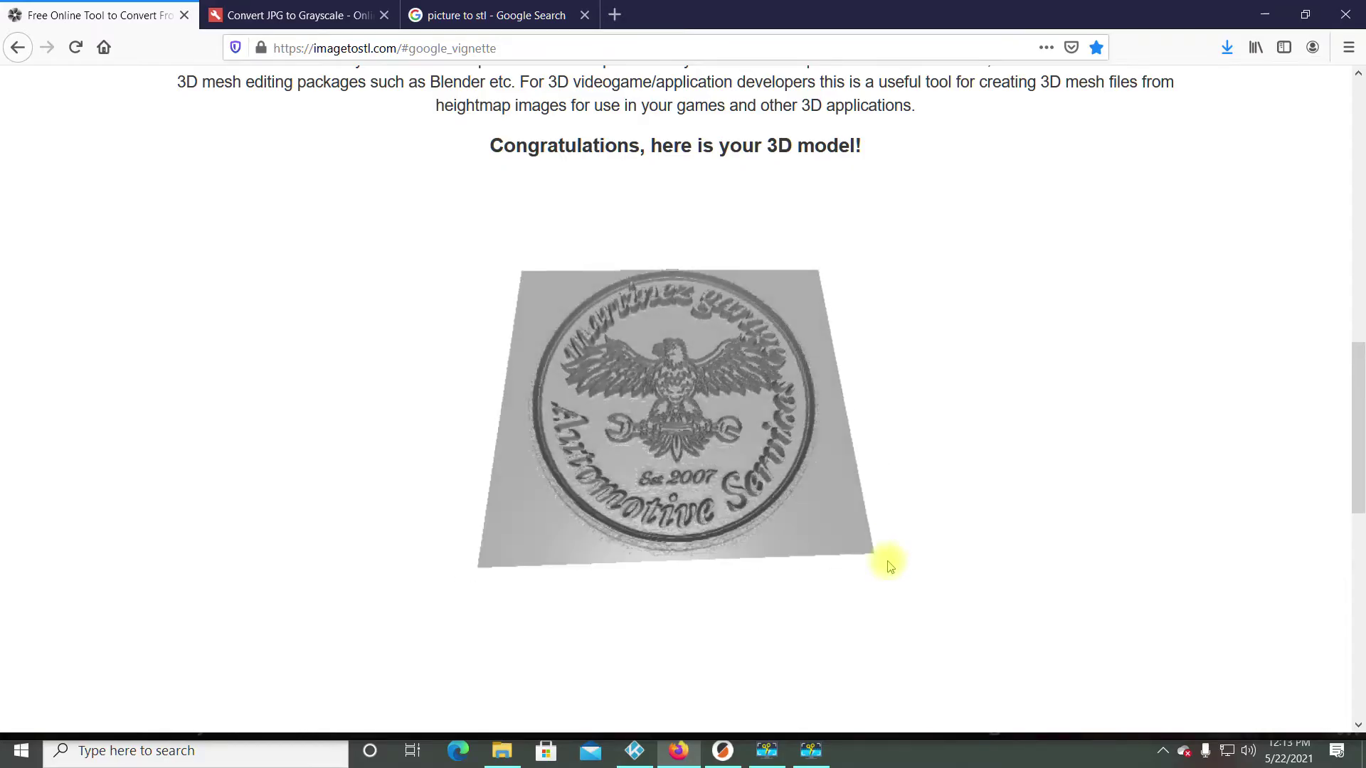
scroll(886, 559, "down", 3)
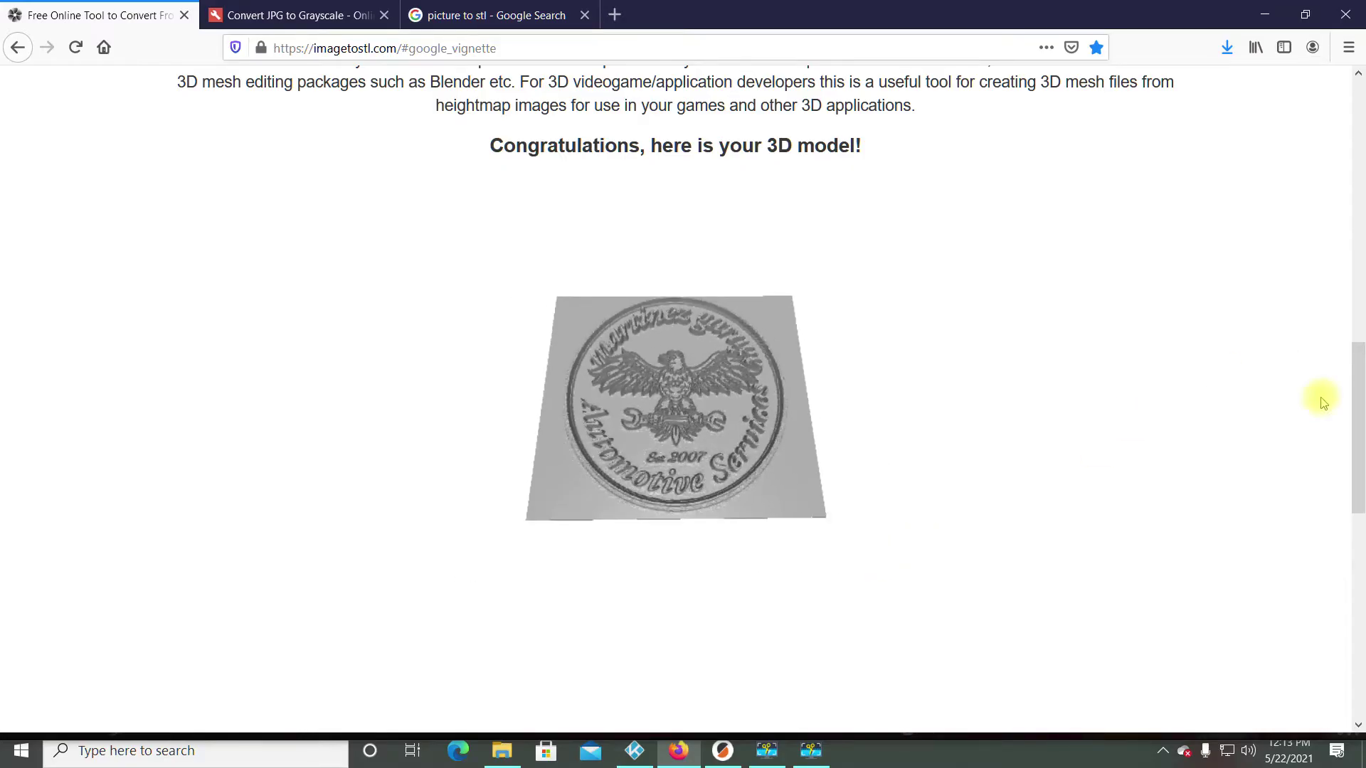
left_click_drag(1357, 457, 1357, 489)
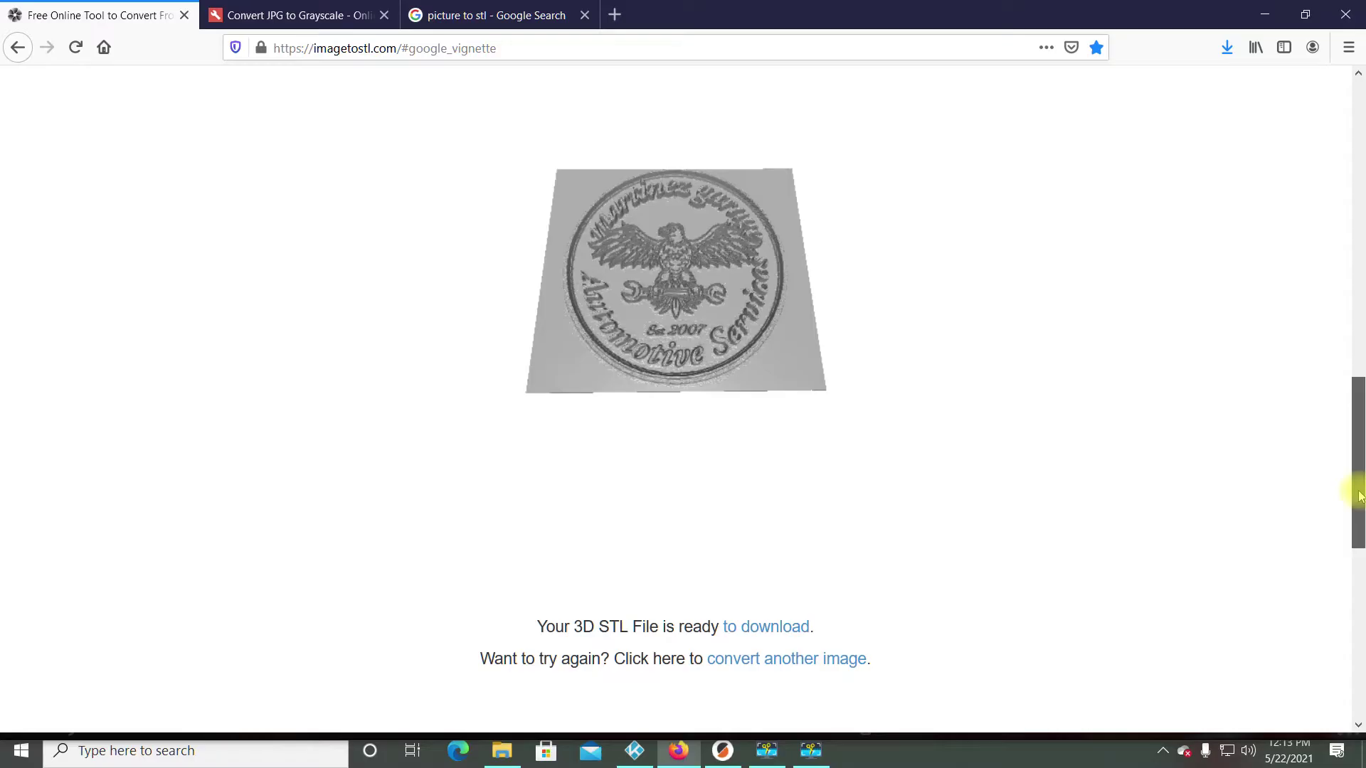
left_click(774, 623)
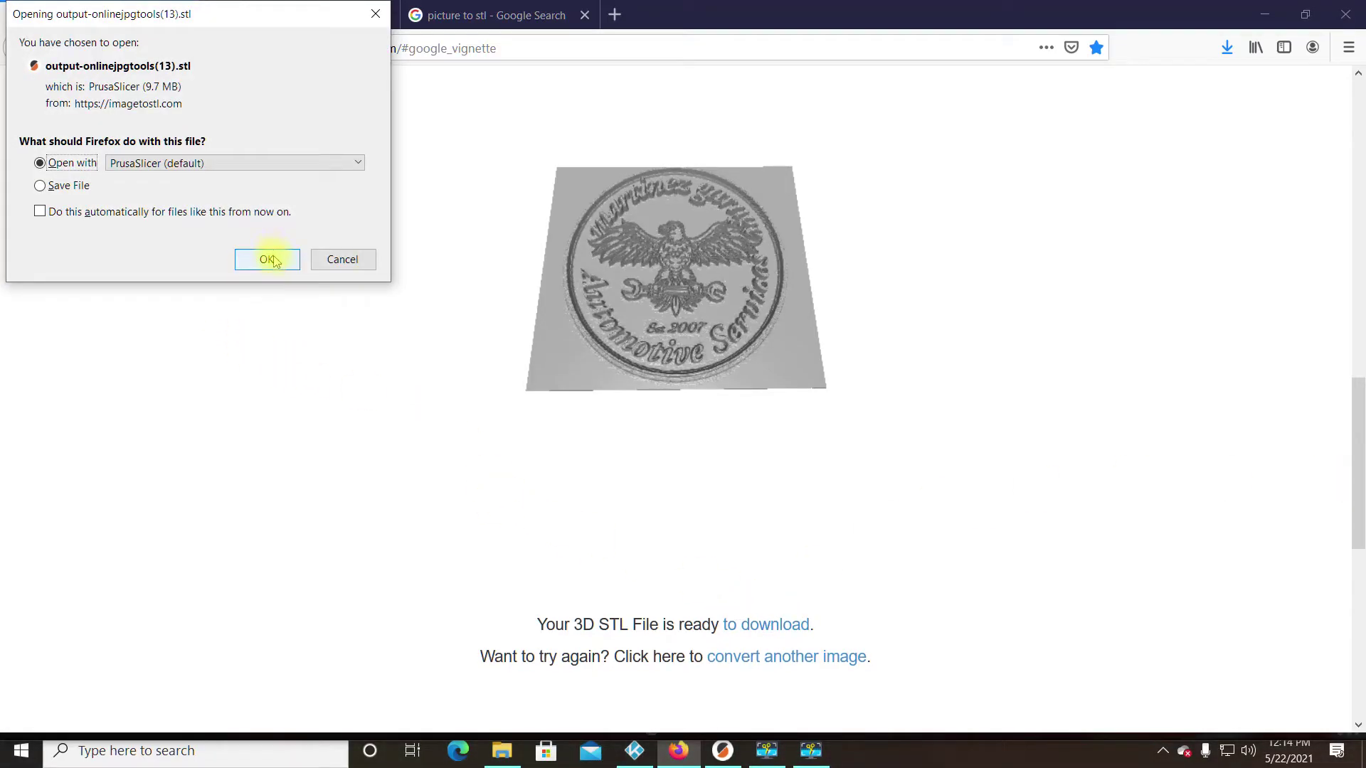
left_click(269, 261)
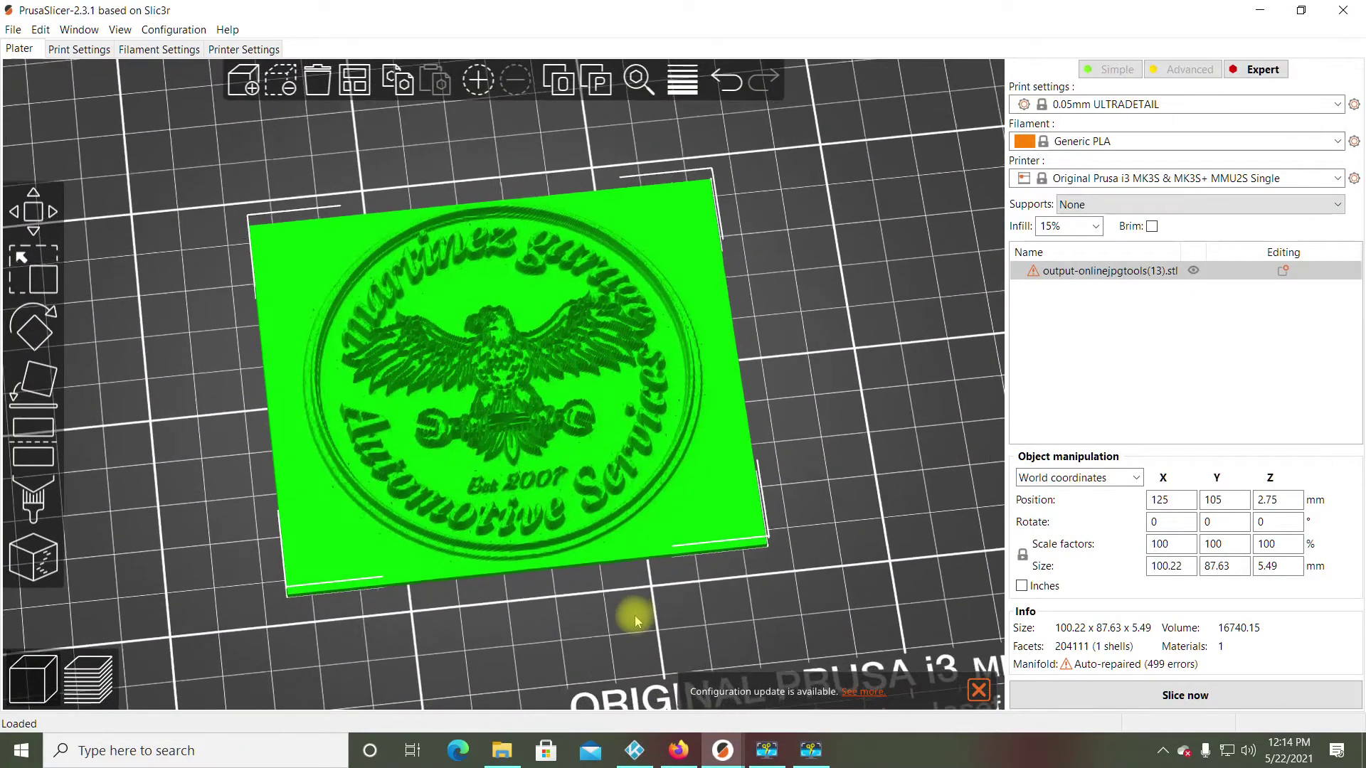
Choose the Tronxy printer preset with the tronxy 0.2 print settings, keeping the My Settings filament.
left_click_drag(635, 615, 626, 587)
left_click_drag(780, 445, 789, 479)
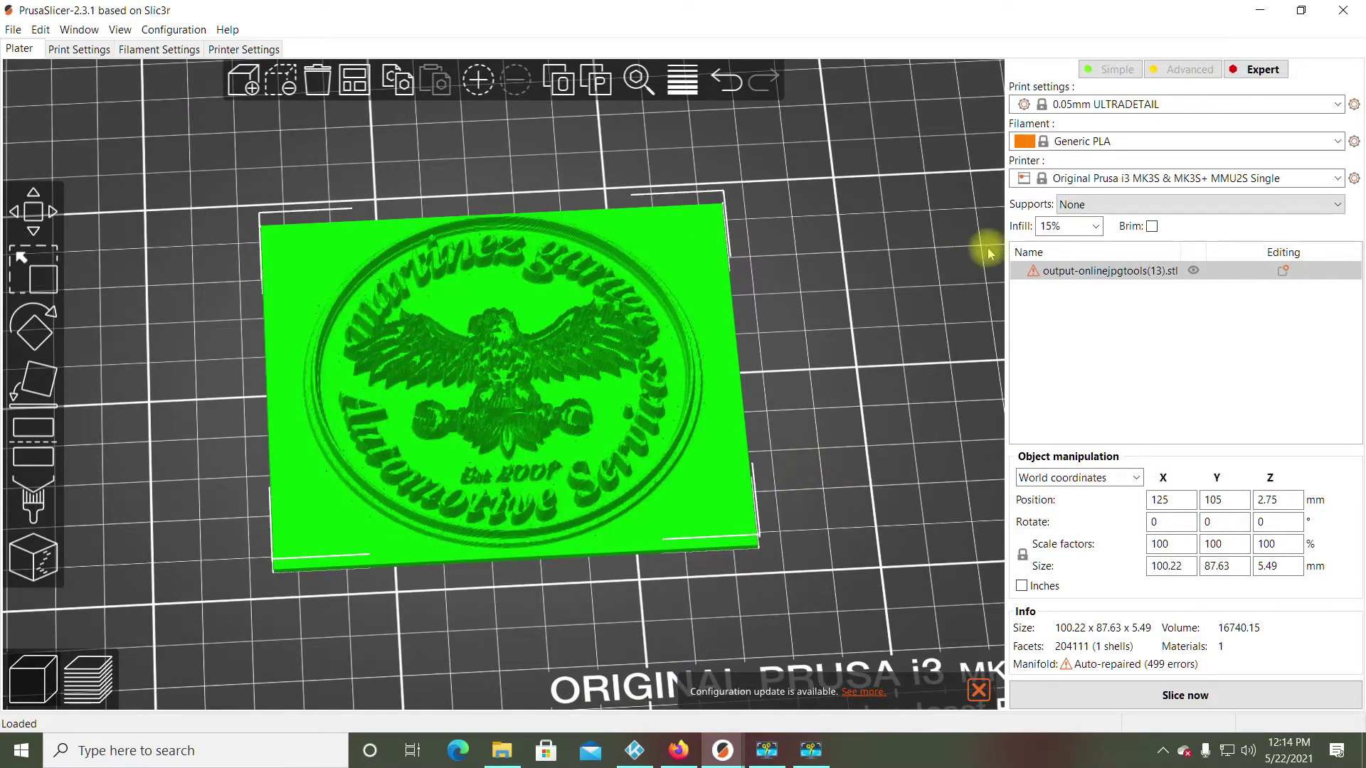
left_click(1142, 178)
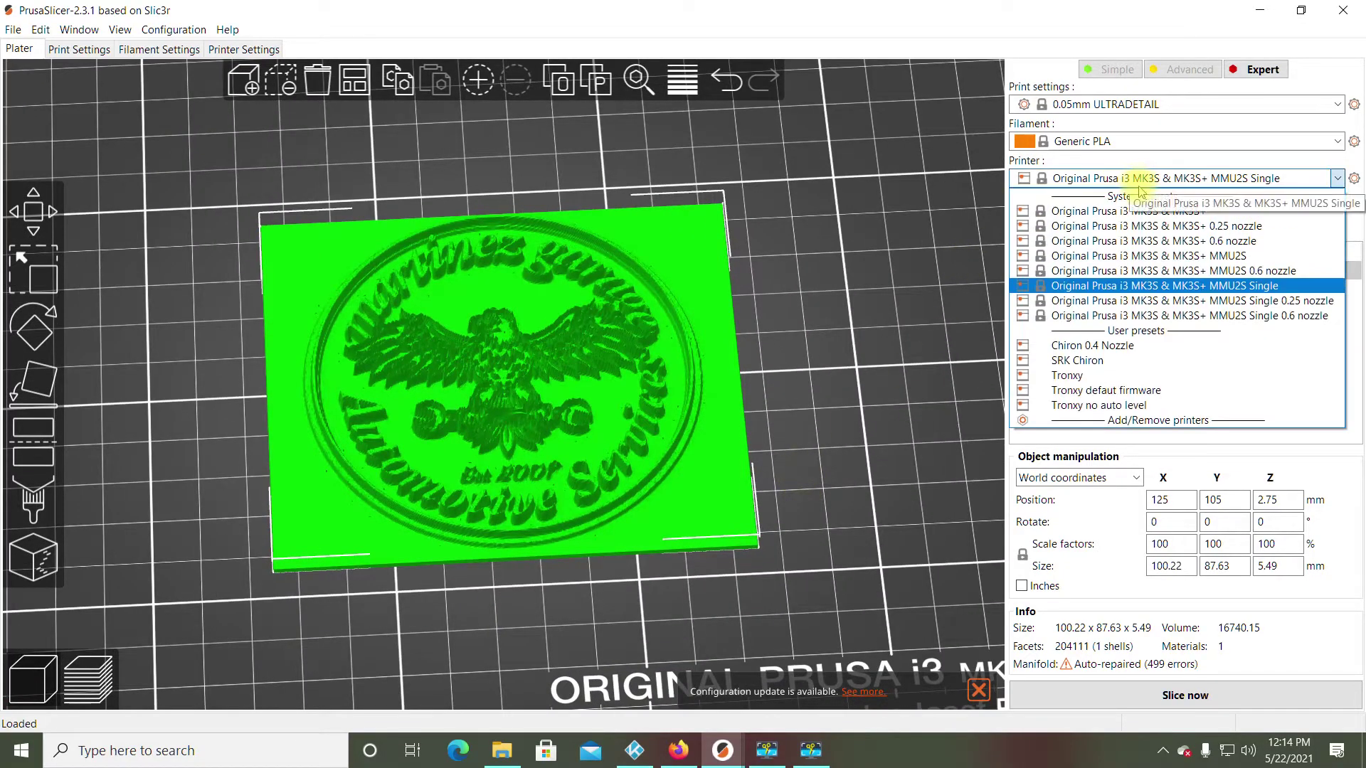
left_click(1133, 377)
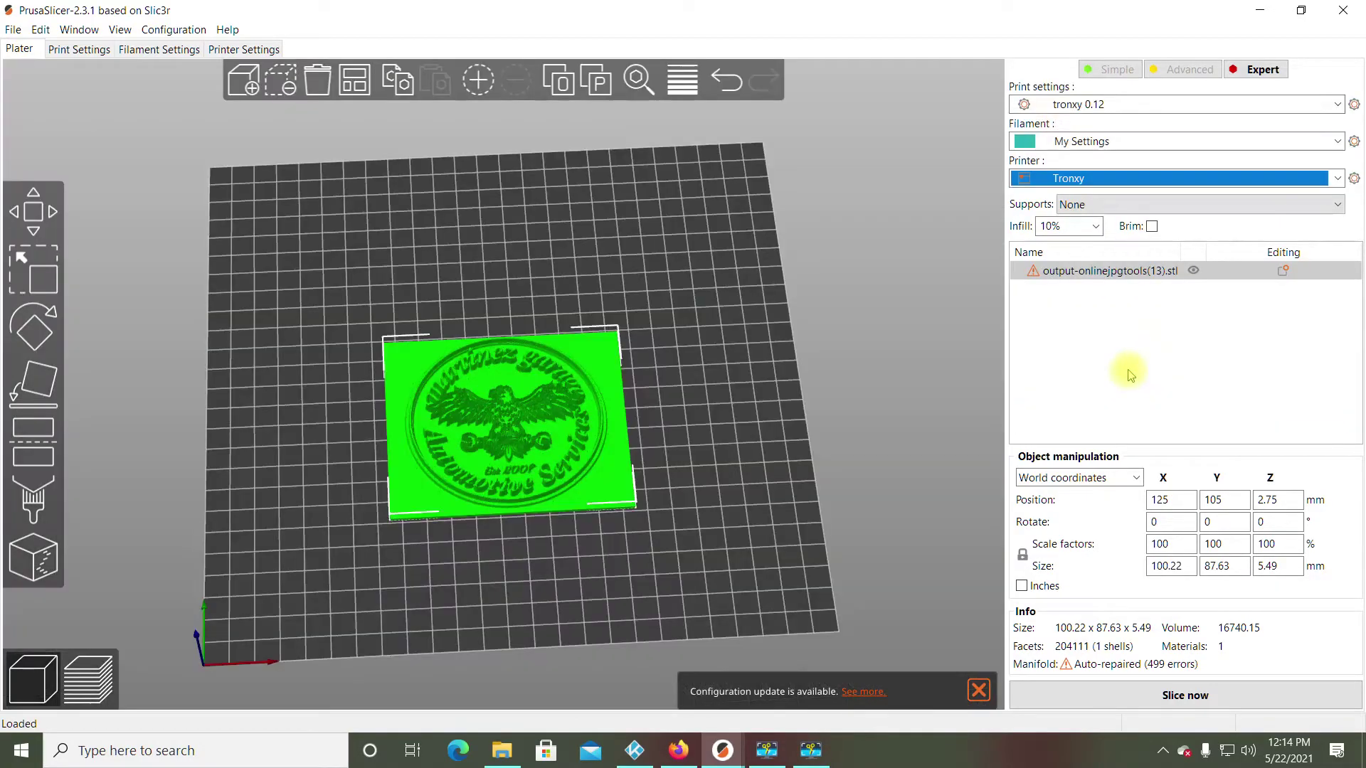
left_click(1092, 142)
left_click(1092, 142)
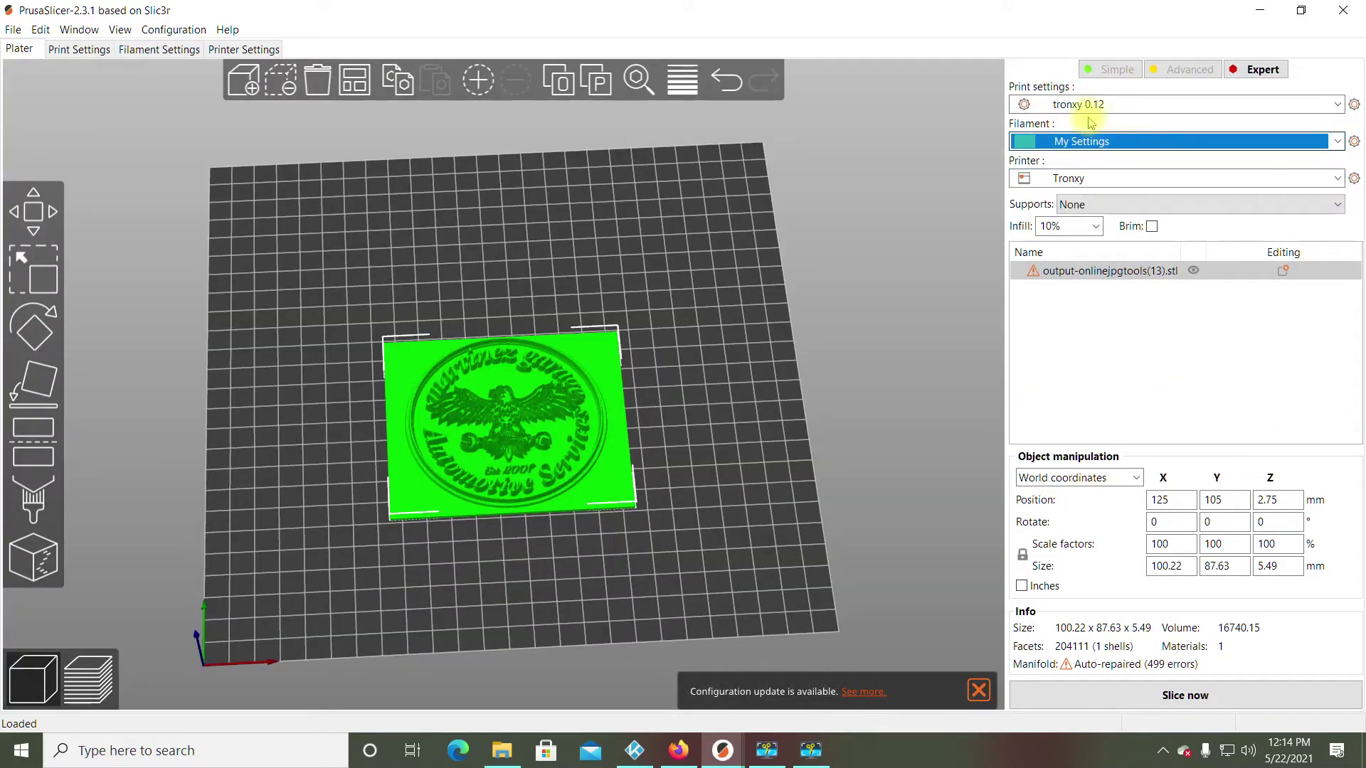
left_click(1089, 104)
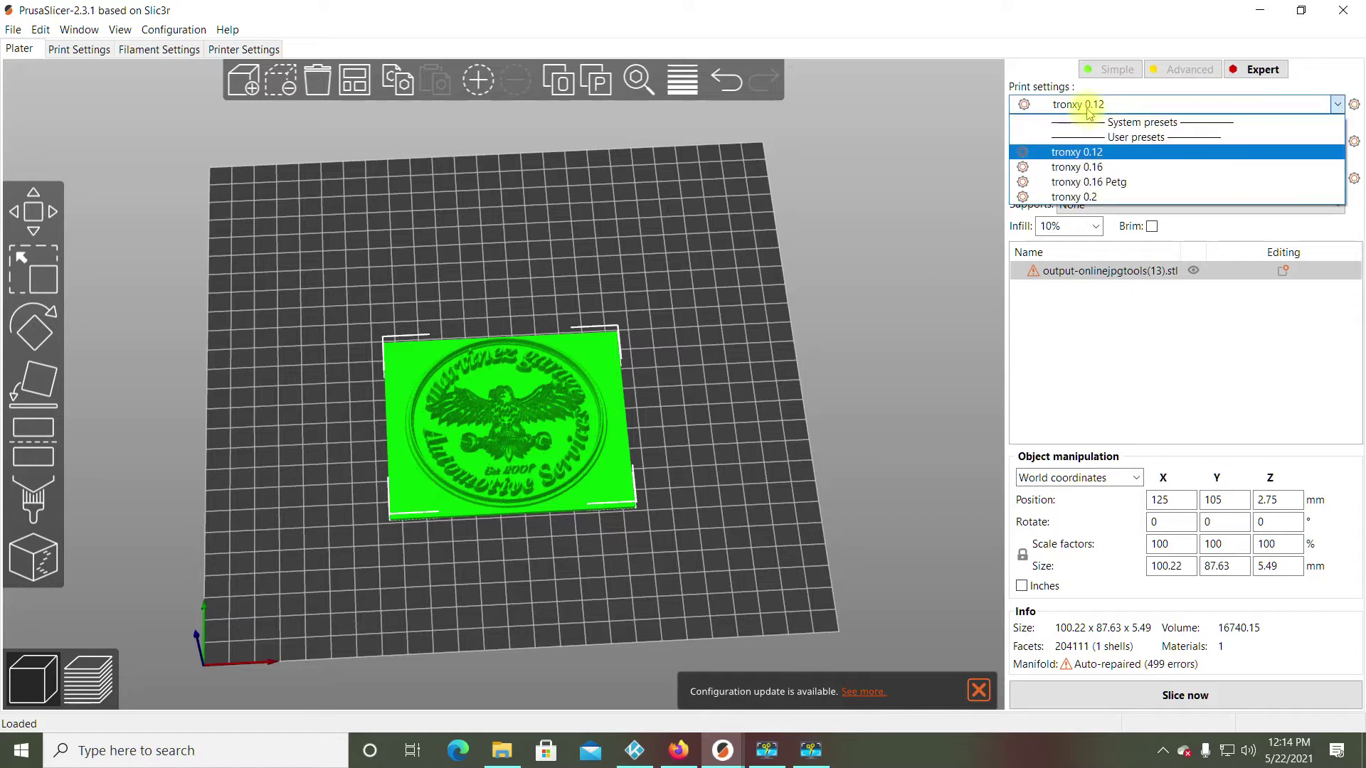
left_click(1088, 197)
scroll(822, 408, "up", 5)
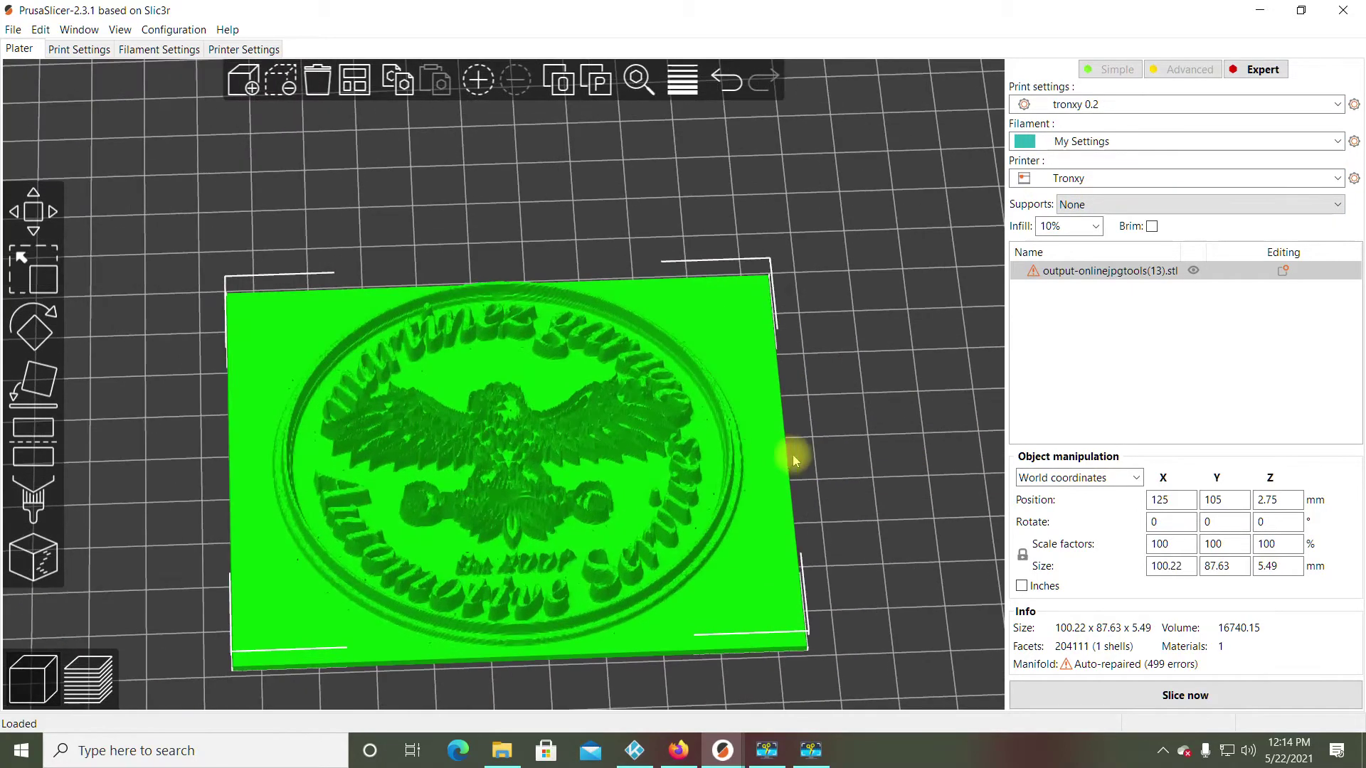
Slice the logo model and set the filament's display colour to red.
left_click_drag(794, 461, 869, 489)
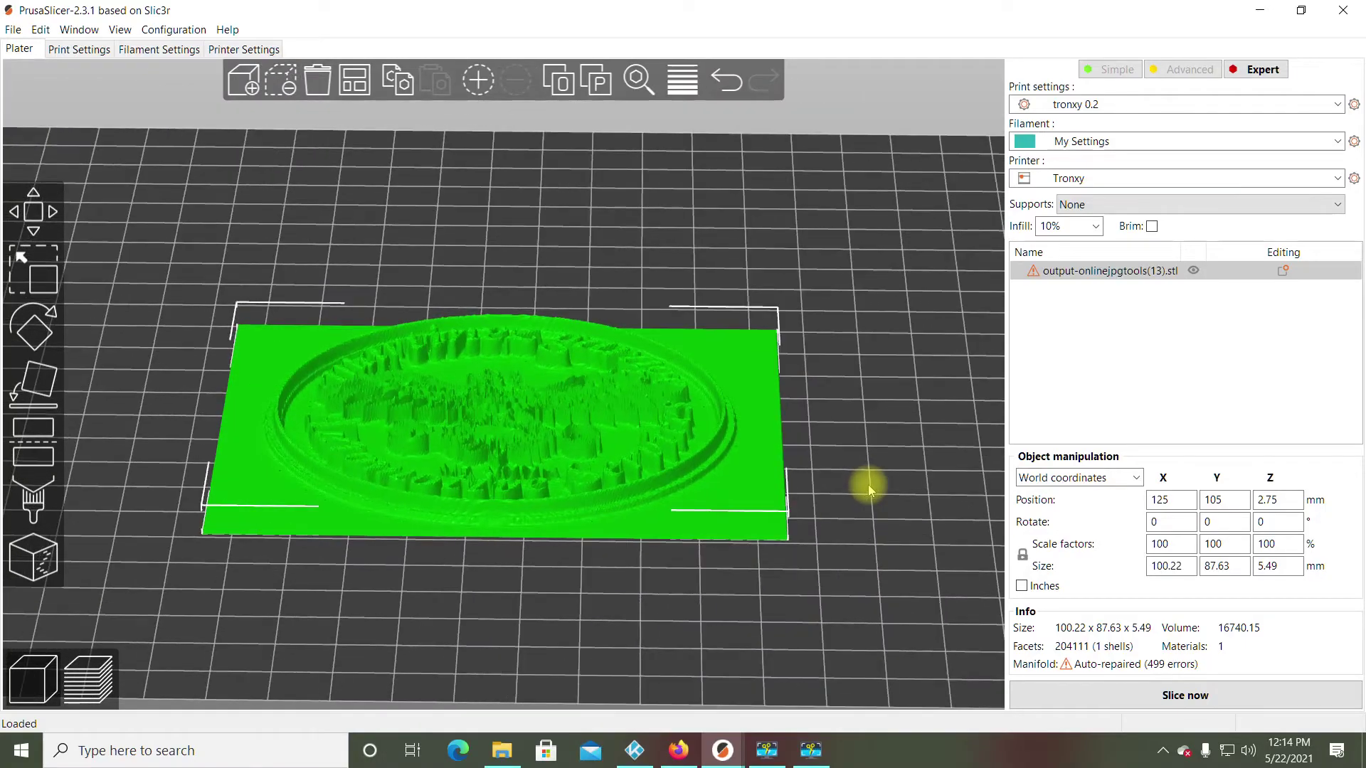
left_click(1056, 693)
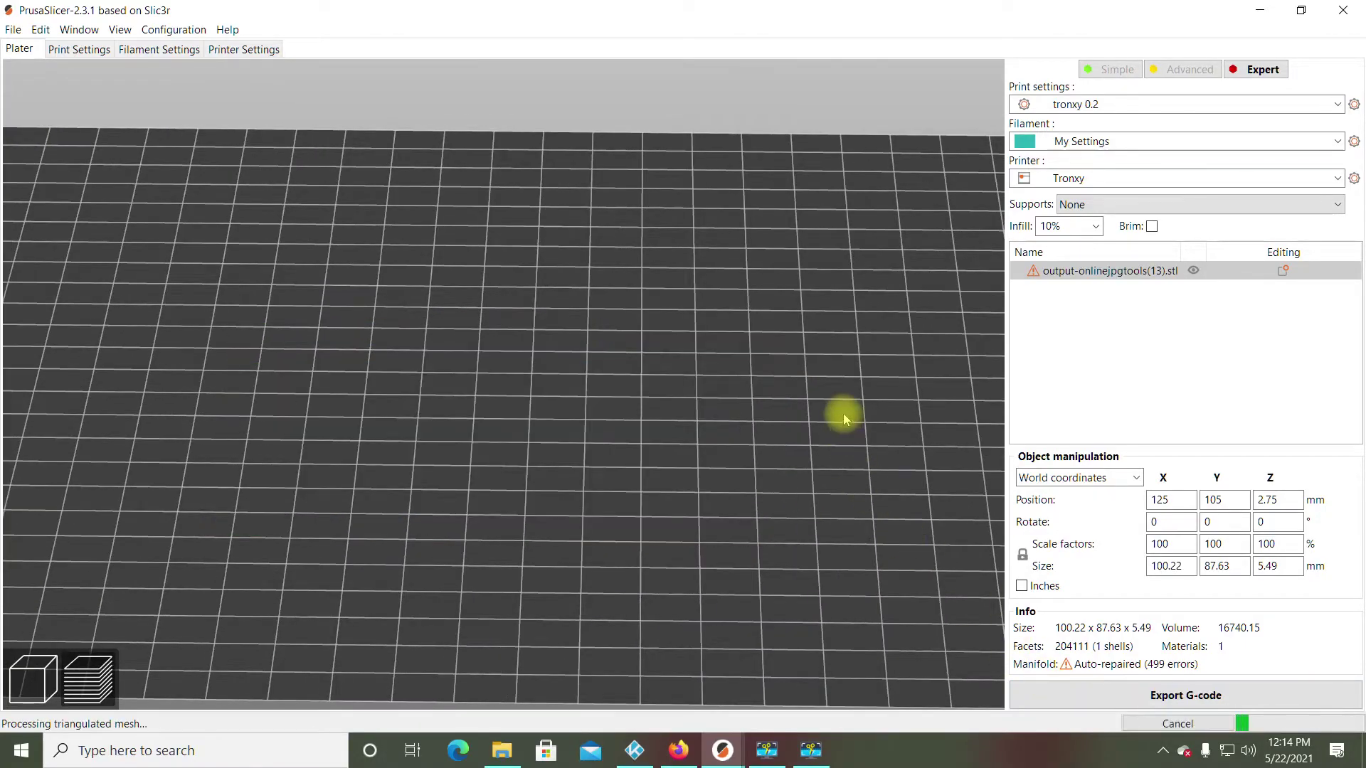
left_click(1024, 141)
left_click(953, 76)
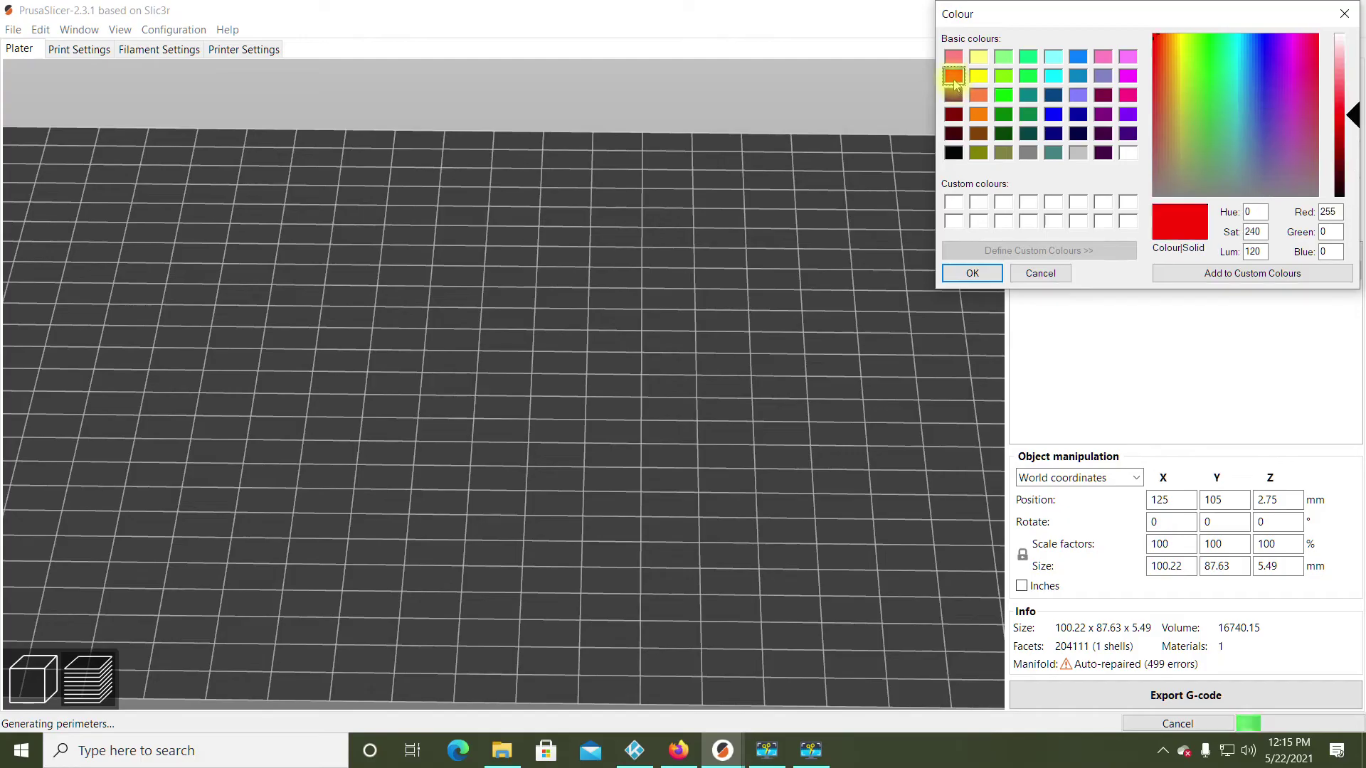
left_click(982, 276)
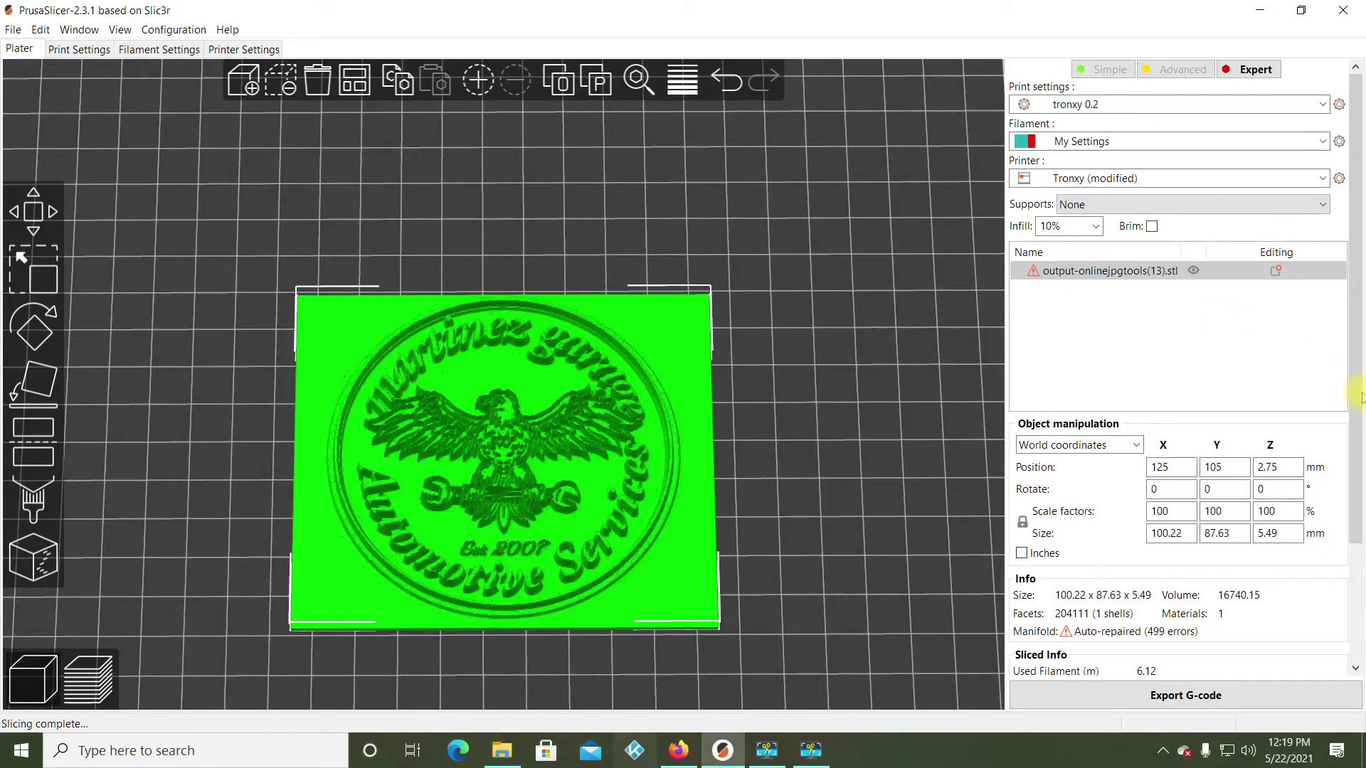
Add a colour change to the sliced logo at the 1.35 mm layer and set its colour to light yellow.
left_click_drag(1360, 394, 1355, 565)
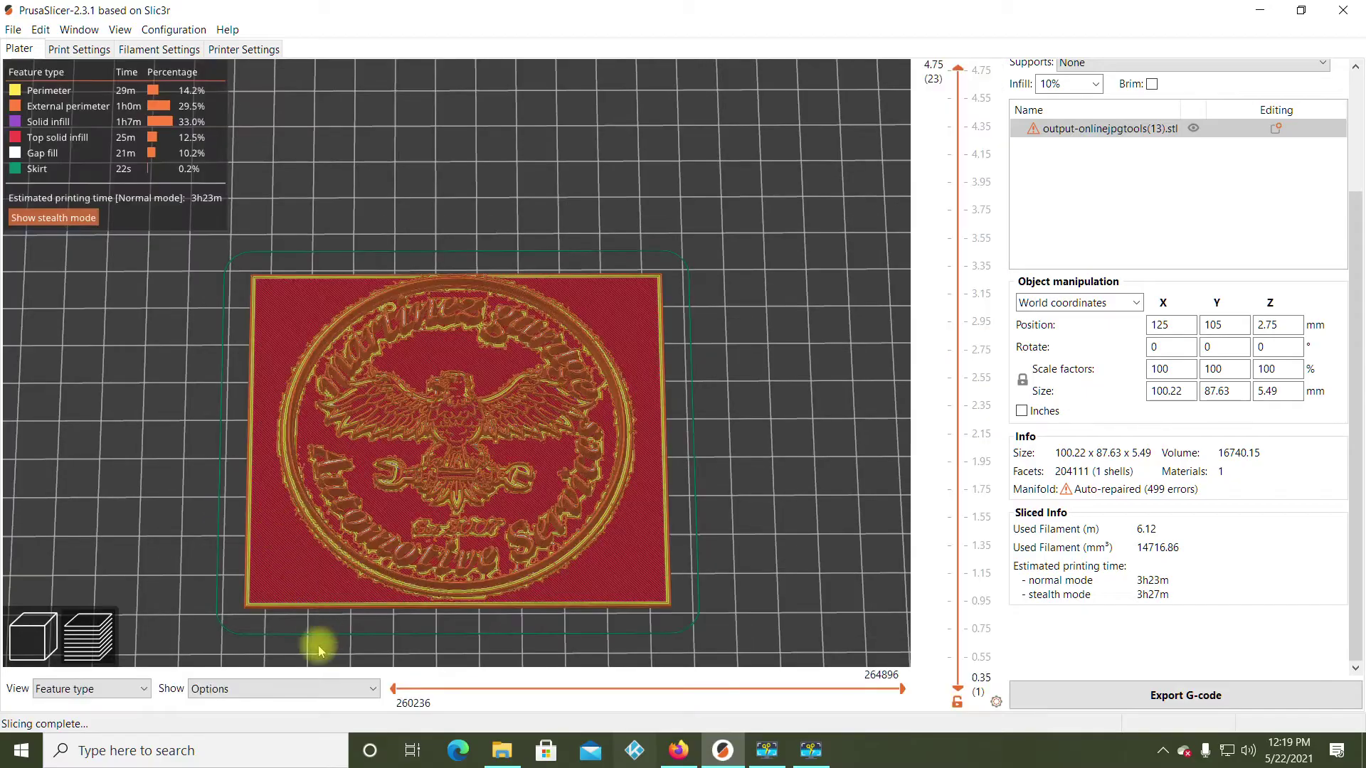
left_click_drag(171, 589, 176, 548)
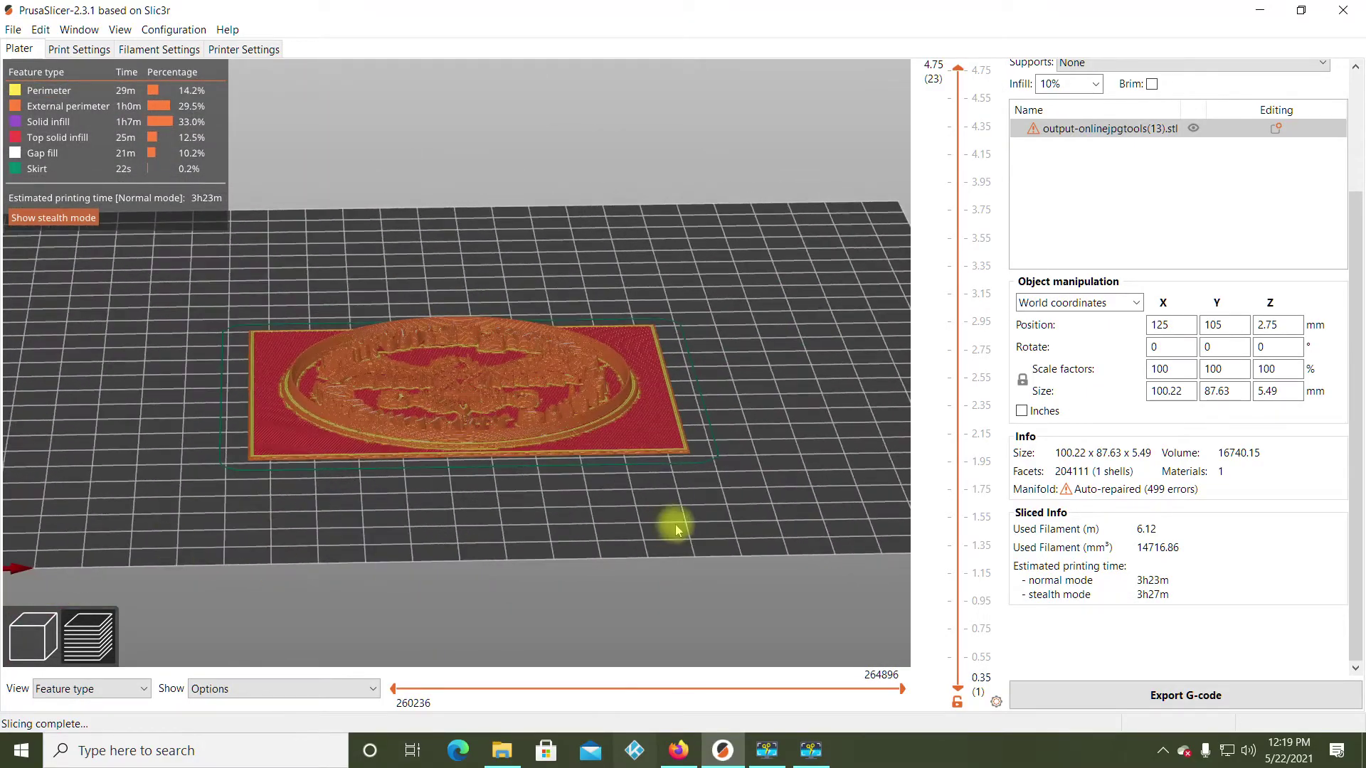
left_click_drag(620, 498, 543, 502)
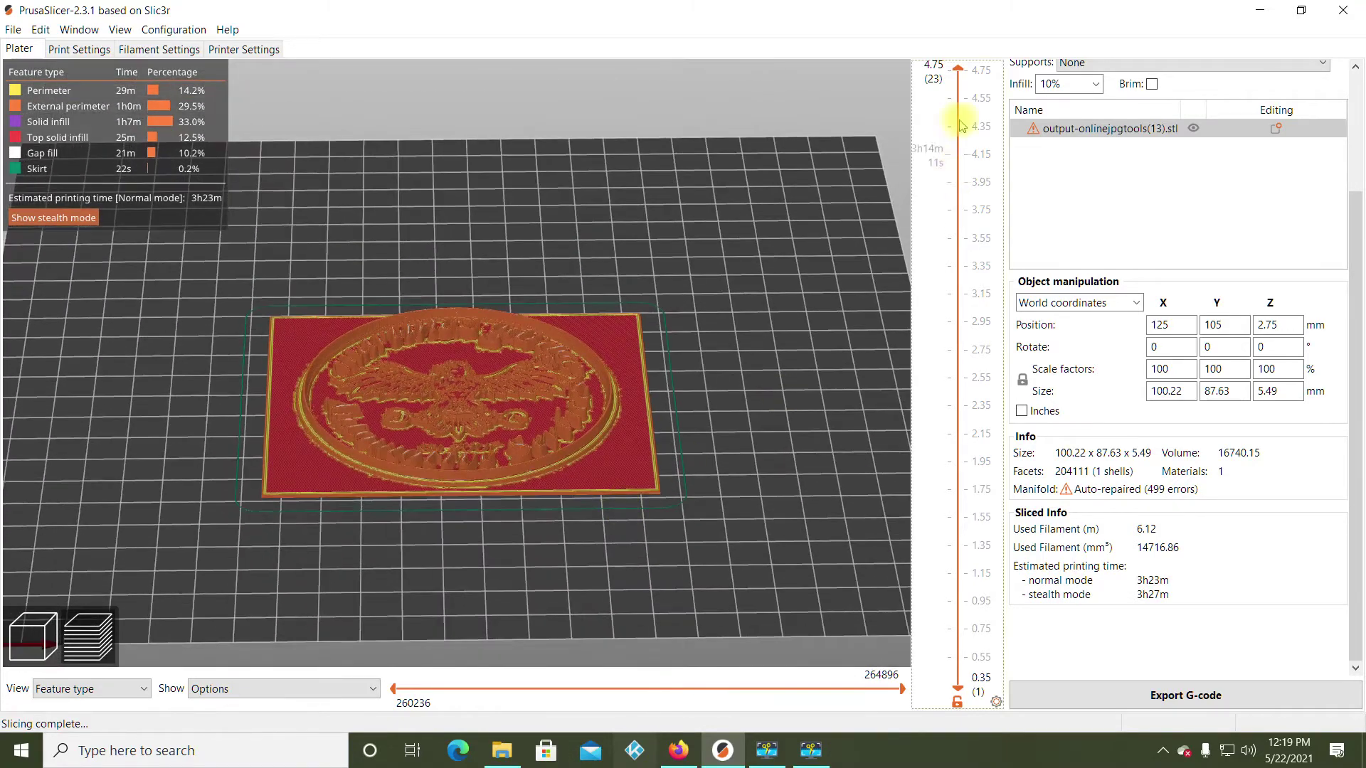
left_click_drag(958, 76, 901, 549)
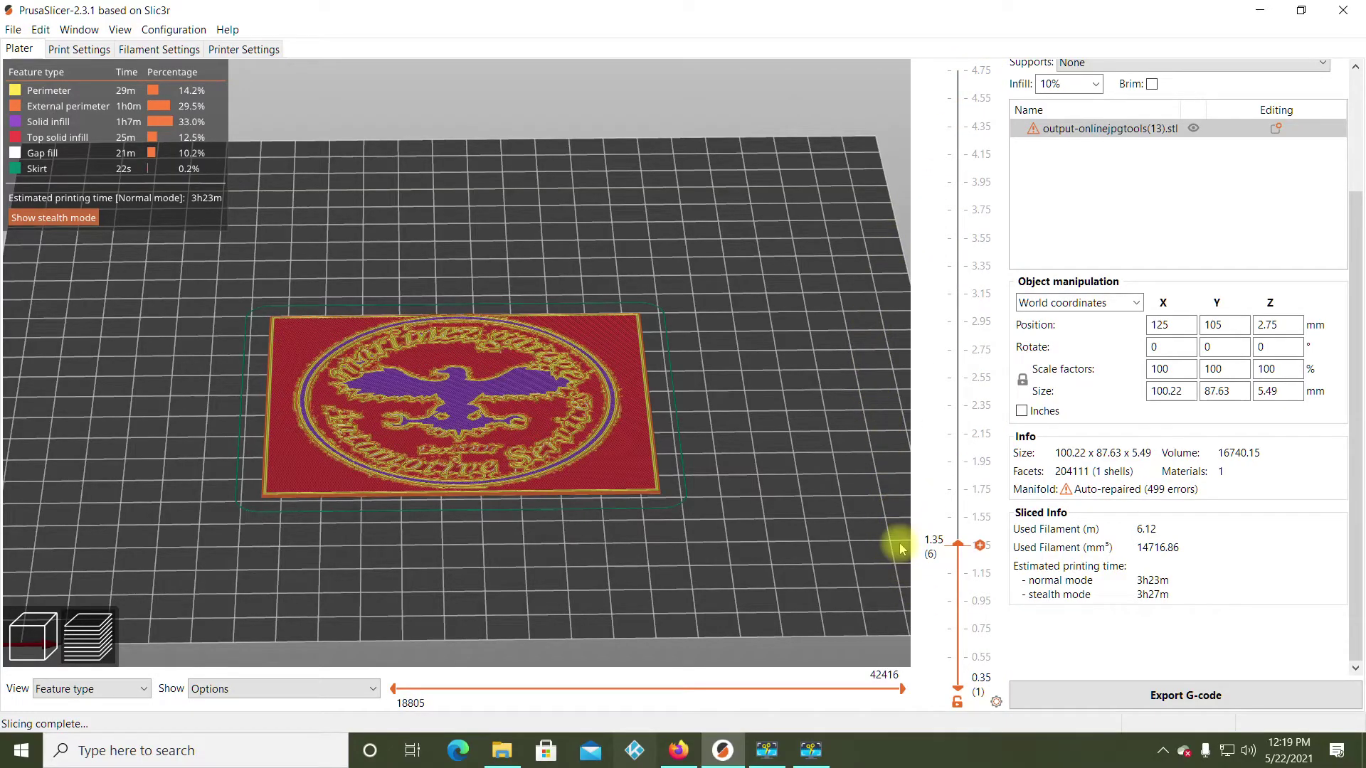
left_click(980, 546)
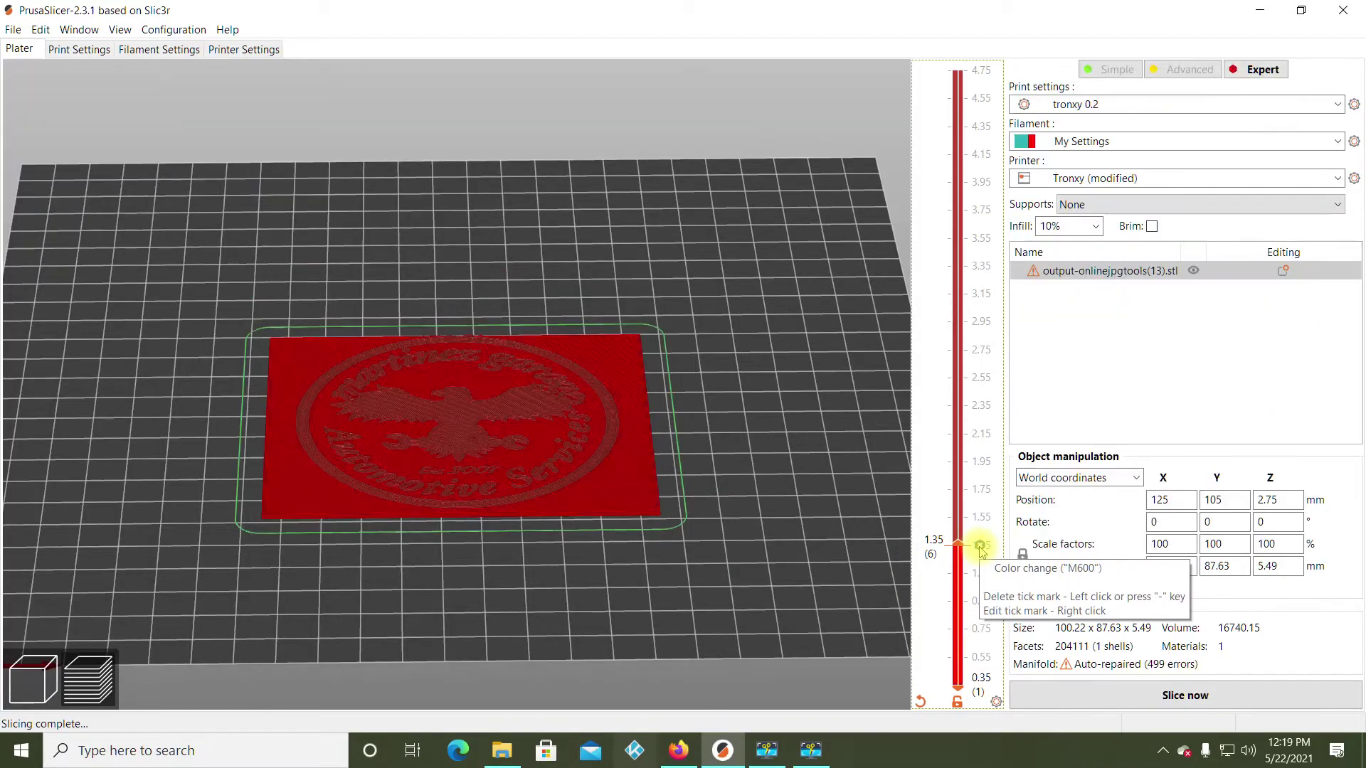
right_click(981, 548)
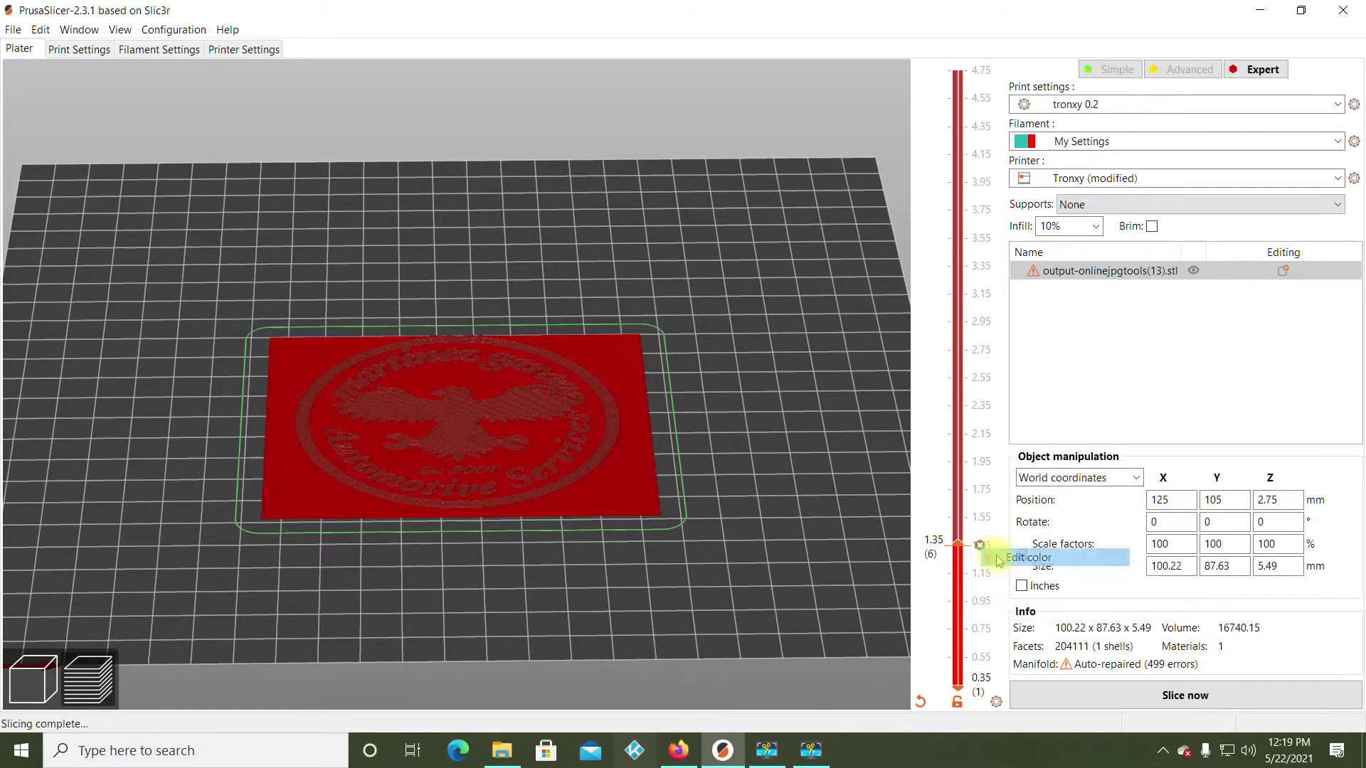
left_click(1027, 558)
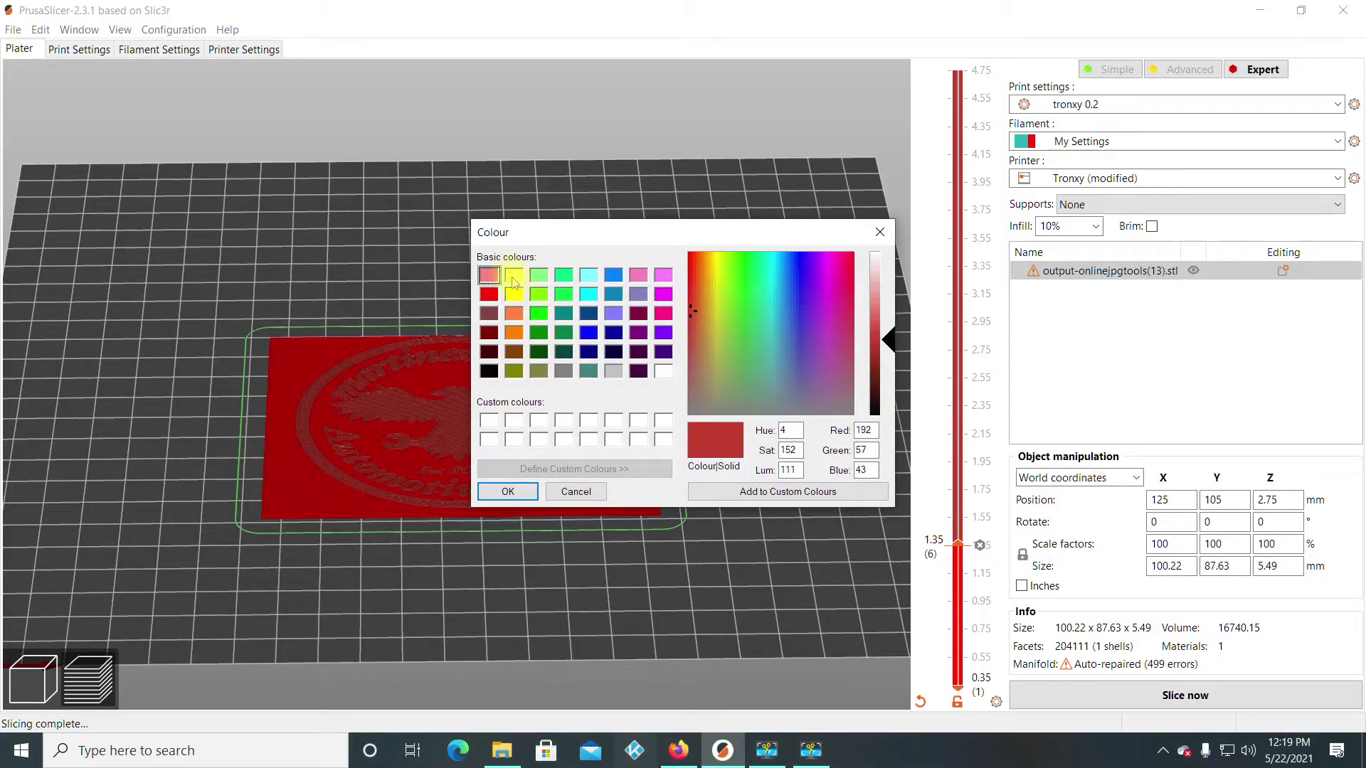
left_click(513, 276)
left_click(508, 491)
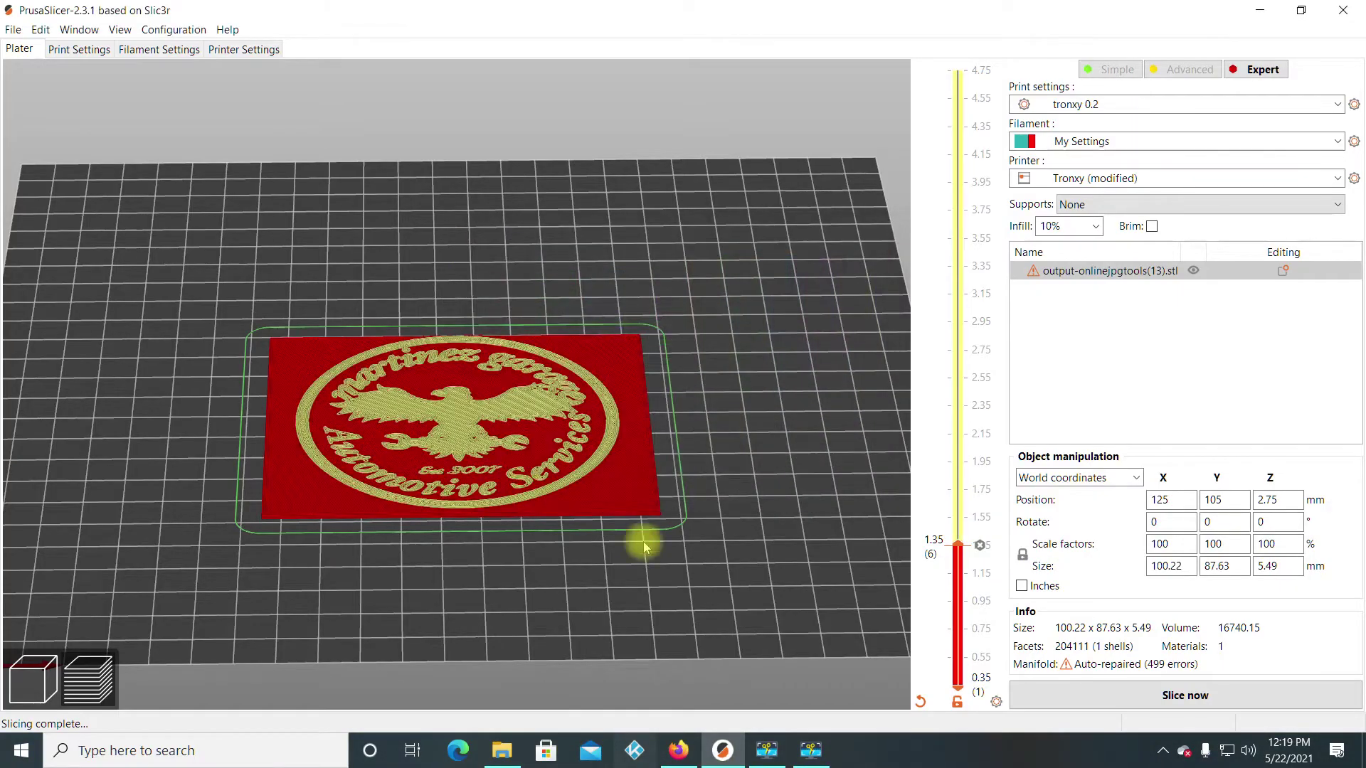
Show all layers up to 4.75 mm and examine the red and yellow logo preview from above.
left_click_drag(740, 505, 747, 539)
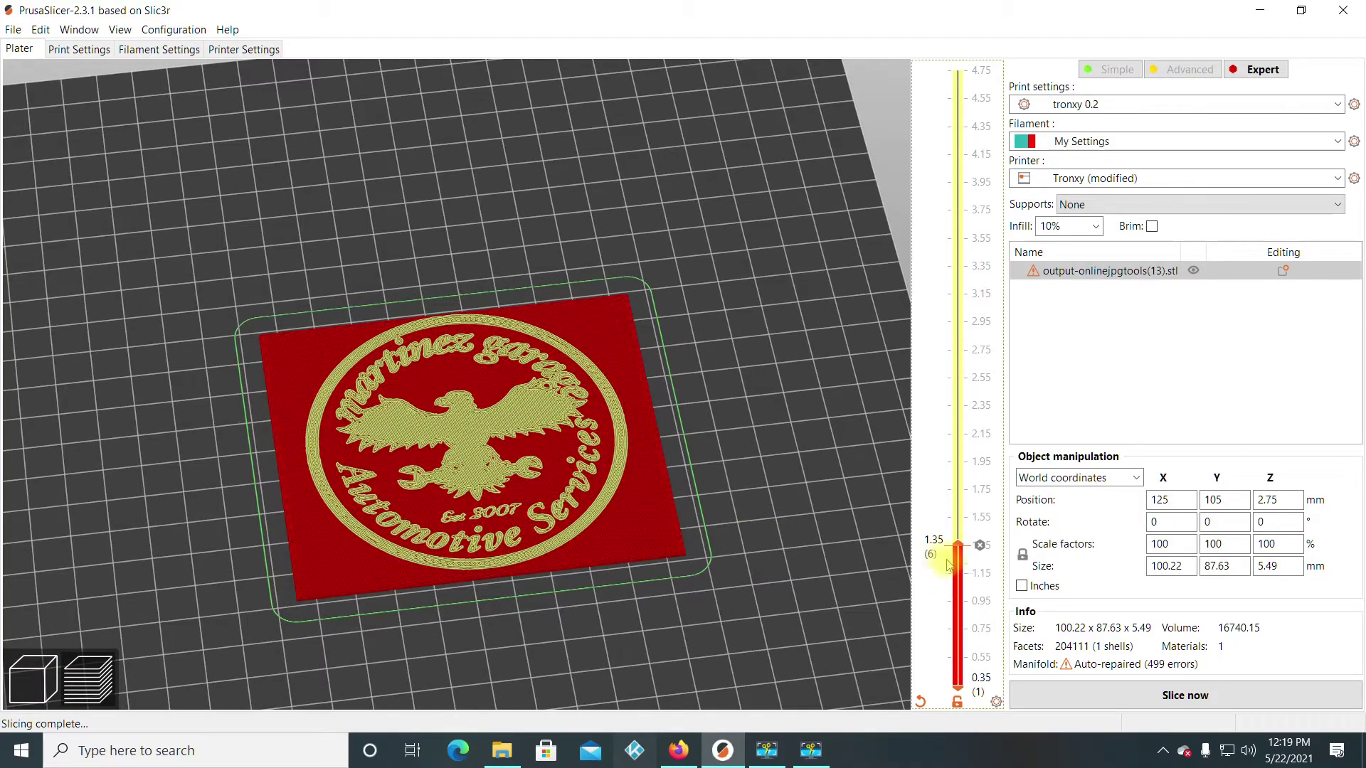
left_click_drag(958, 542, 937, 14)
key("1")
left_click_drag(772, 494, 832, 621)
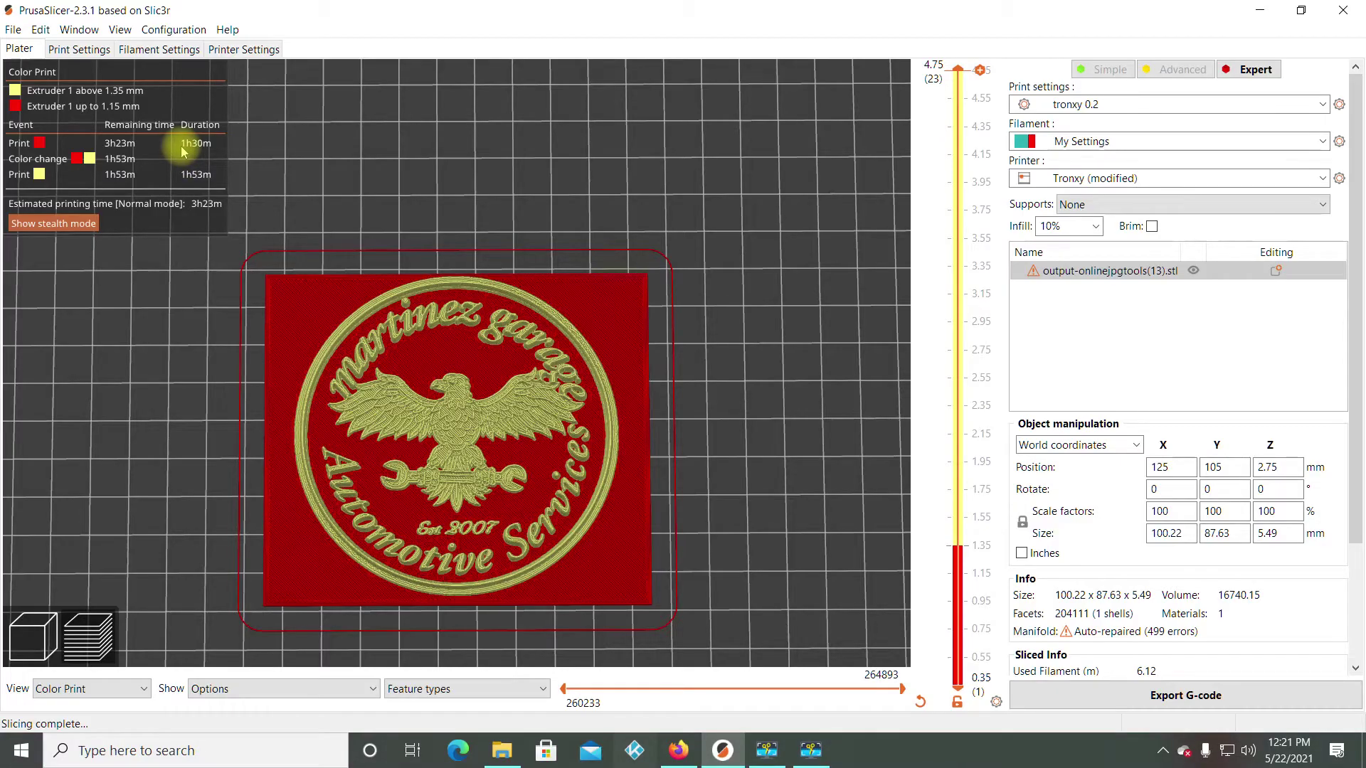
Return the layer preview to 1.35 mm and delete the colour change at that height.
mouse_move(978, 576)
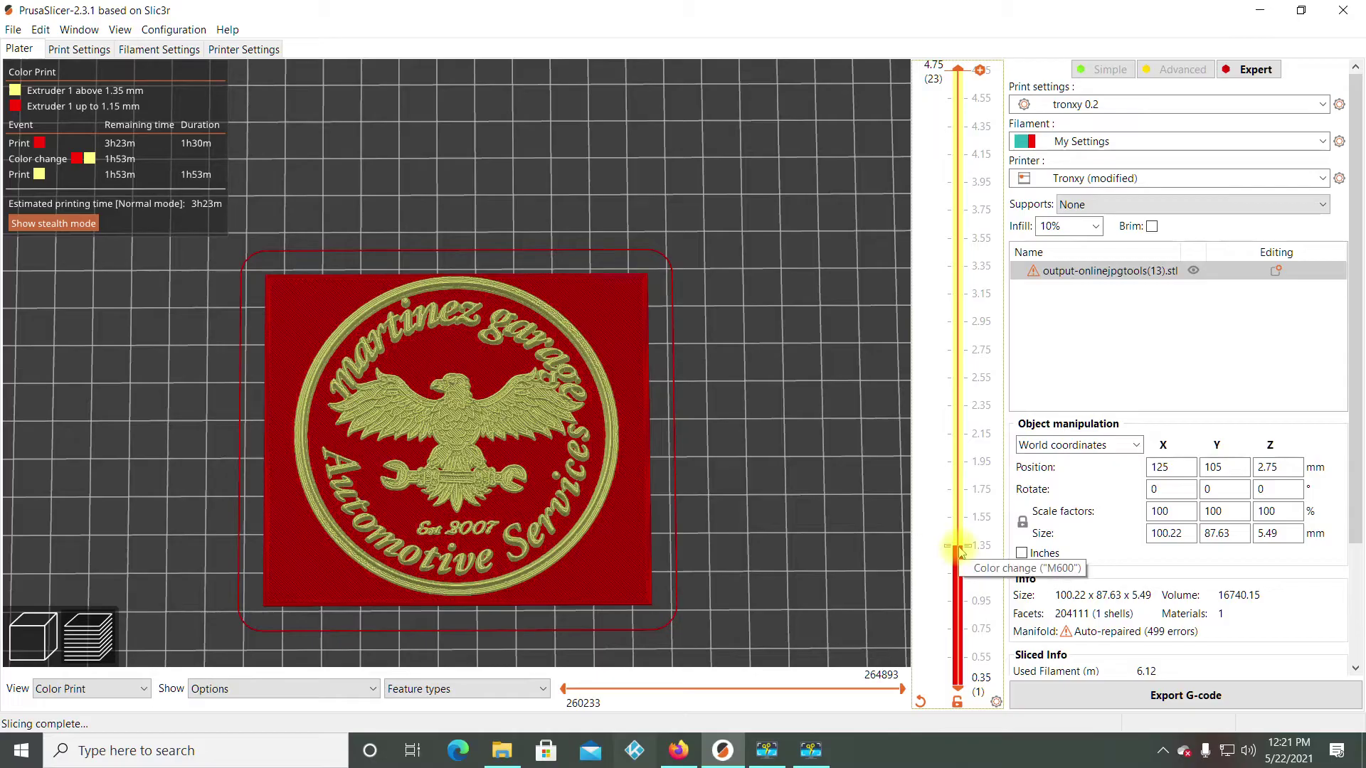
left_click(961, 547)
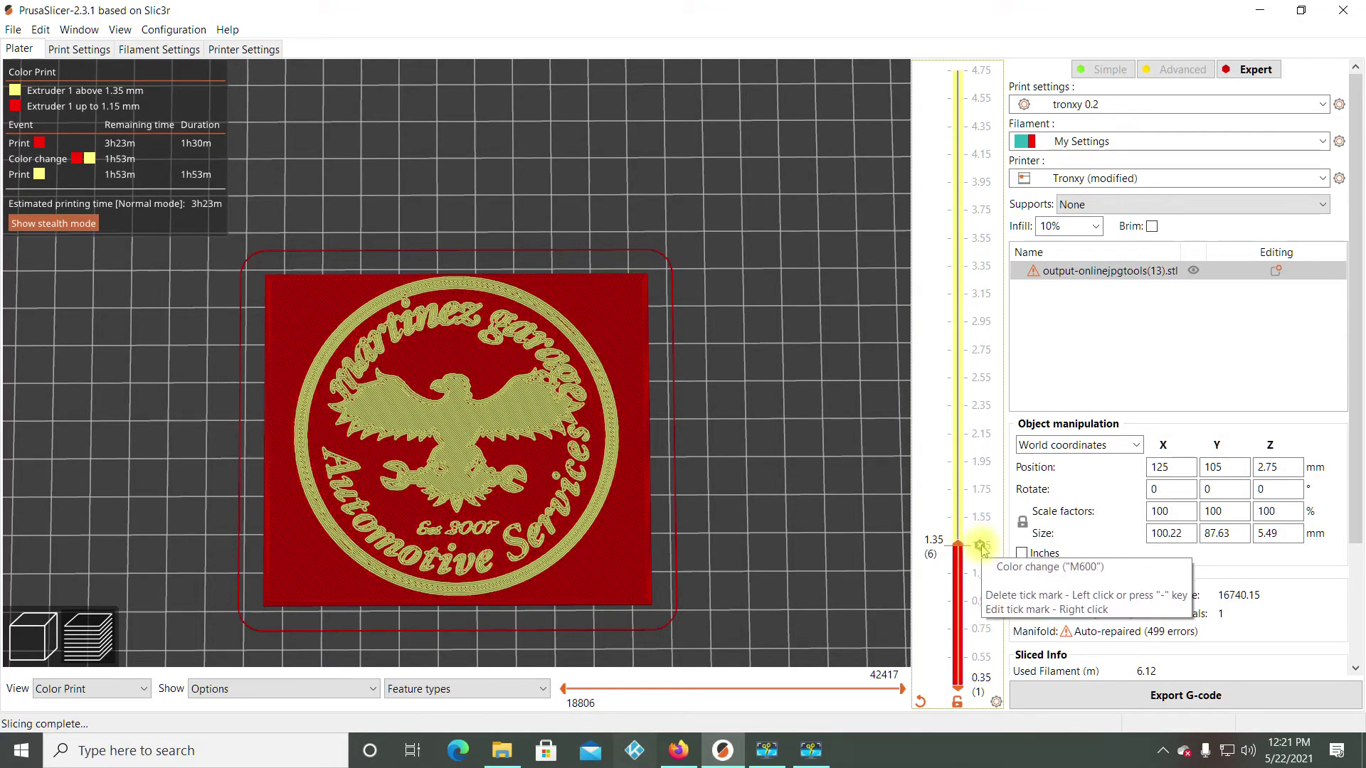
right_click(982, 547)
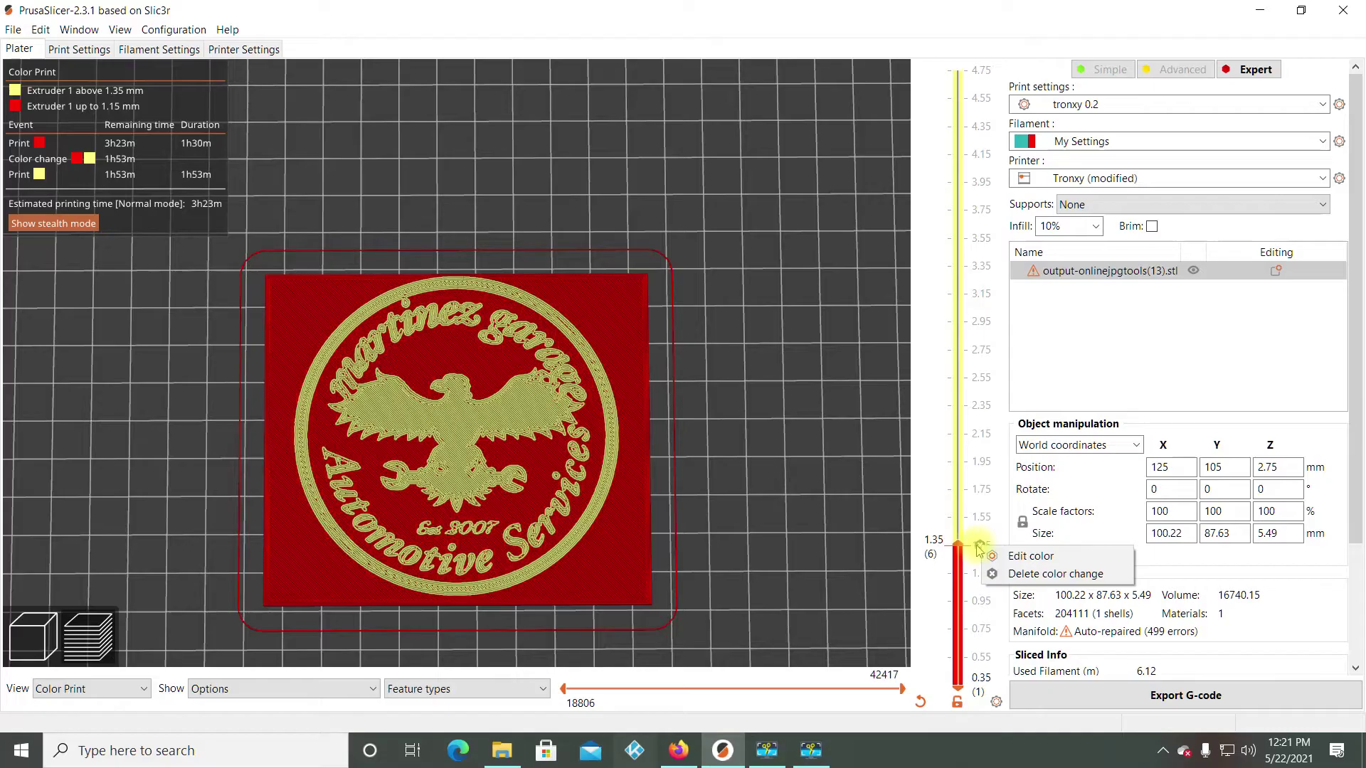
left_click(978, 546)
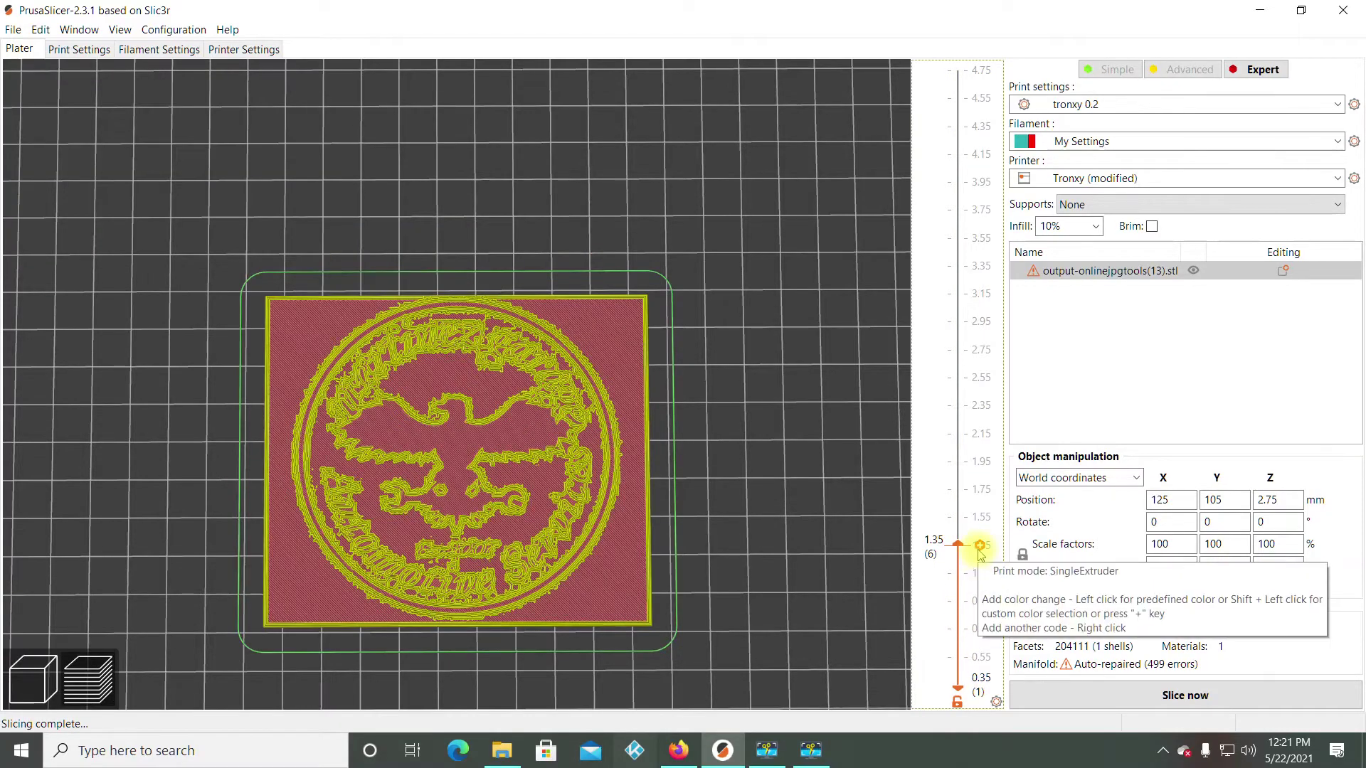
Add an M600 colour change at the 1.35 mm layer with light yellow as its colour.
right_click(981, 546)
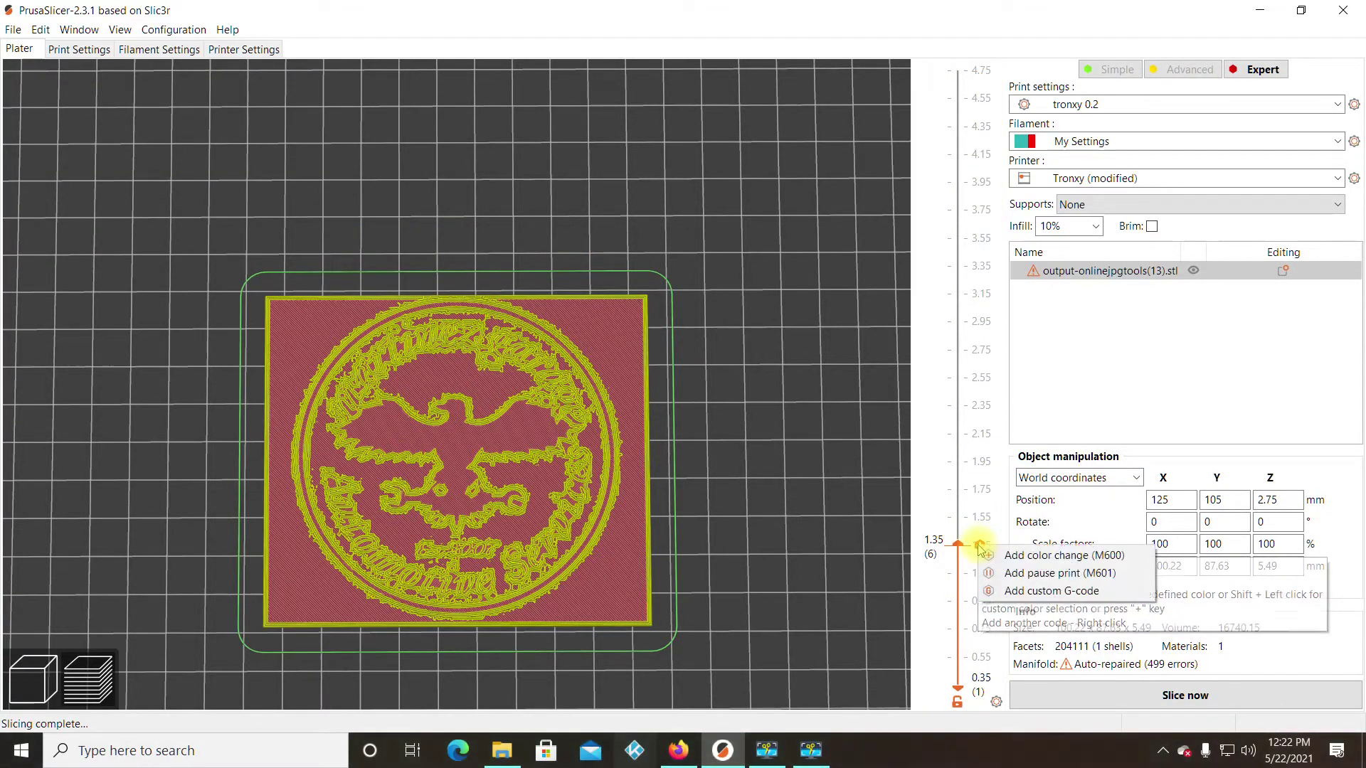
left_click(1033, 557)
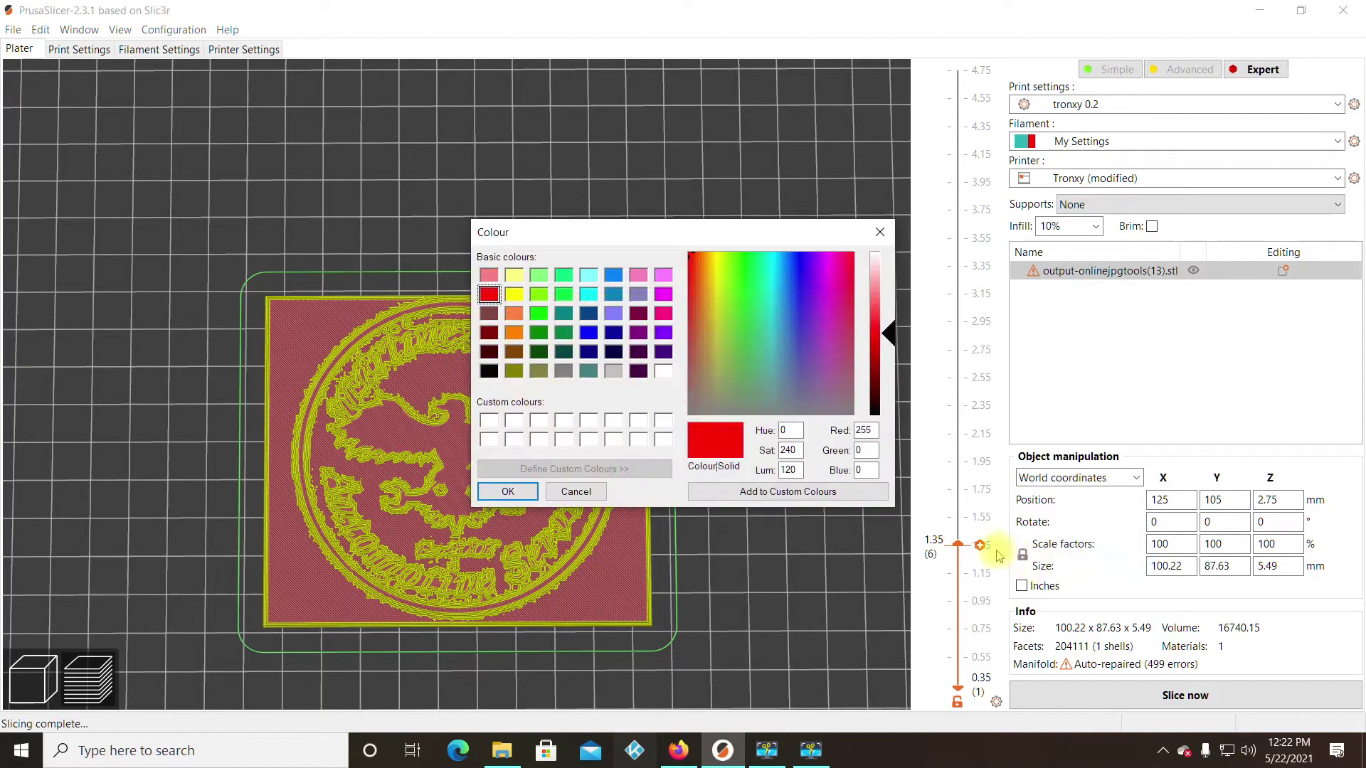
left_click(515, 275)
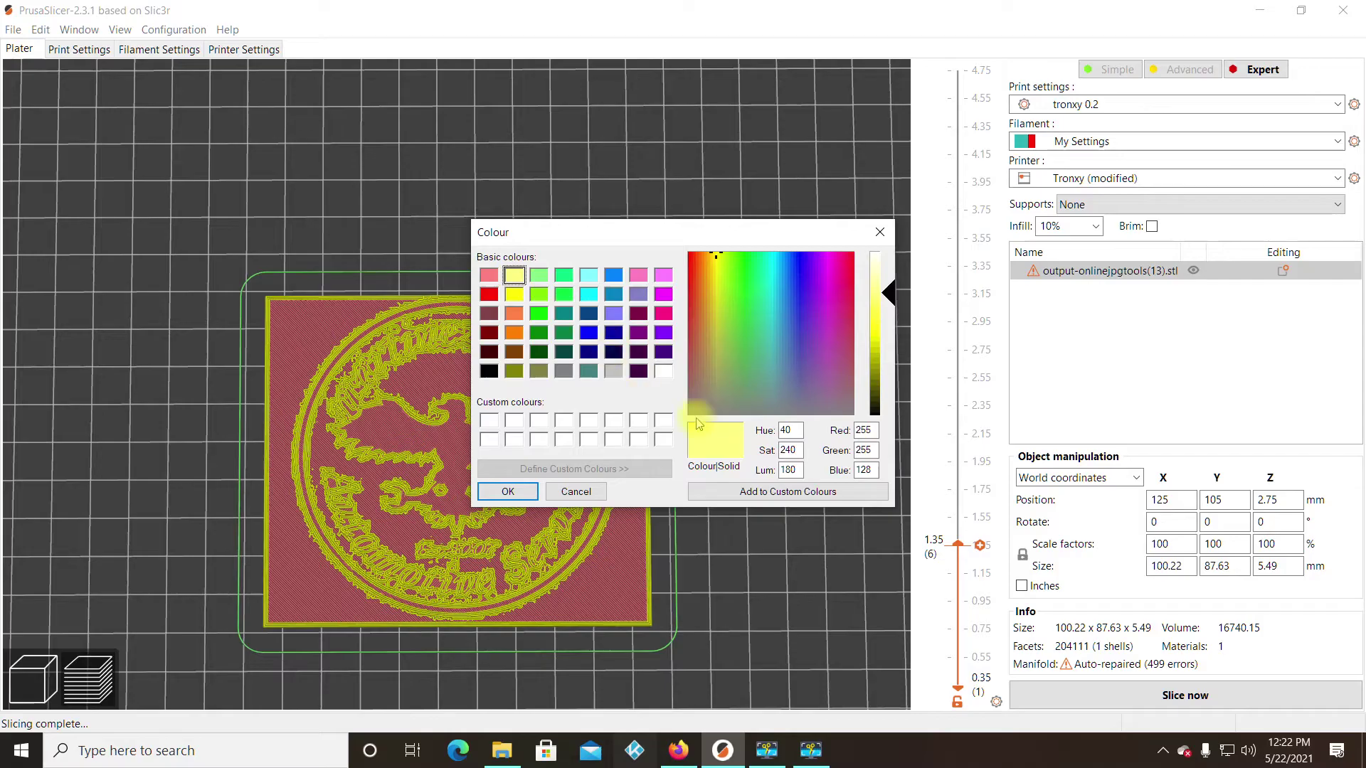
left_click(507, 491)
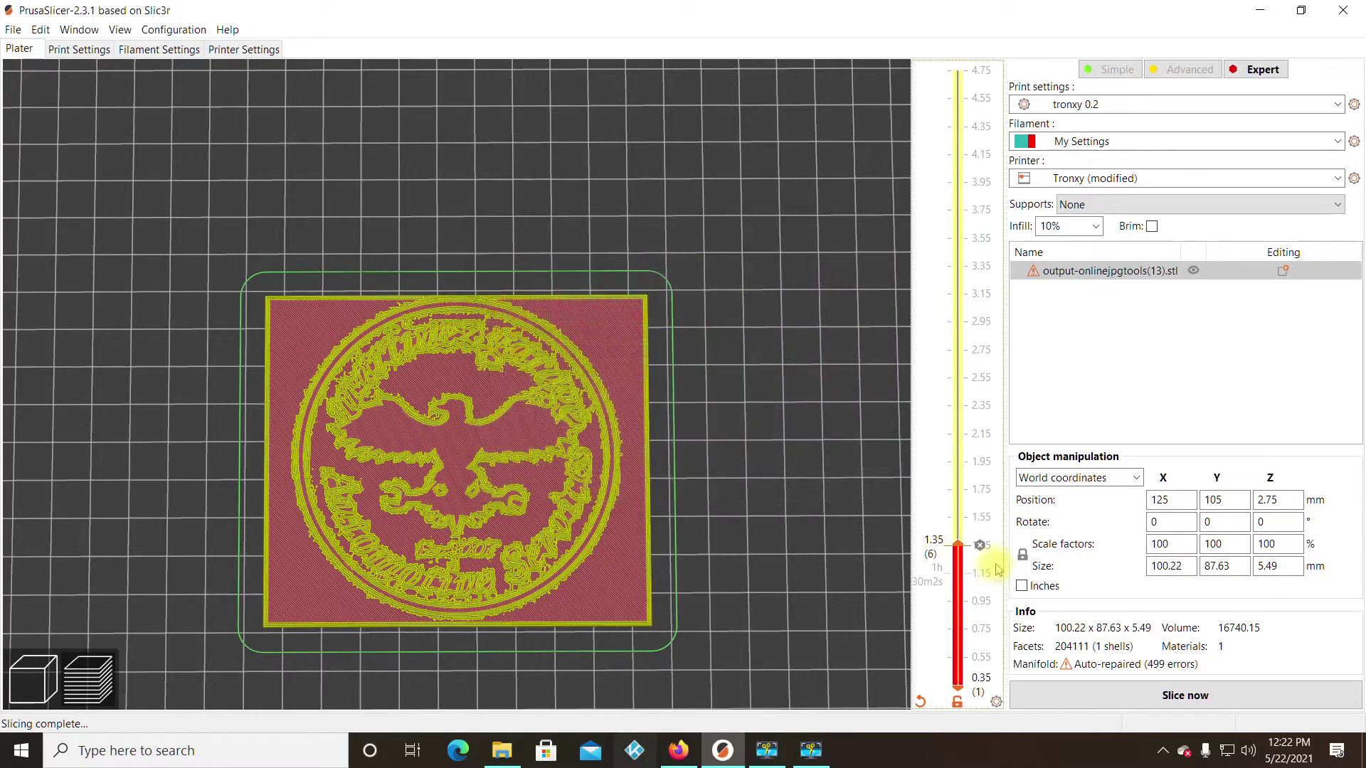
Show all layers up to 4.75 mm and slice the two-colour logo again.
left_click_drag(965, 555, 860, 6)
left_click_drag(690, 502, 931, 689)
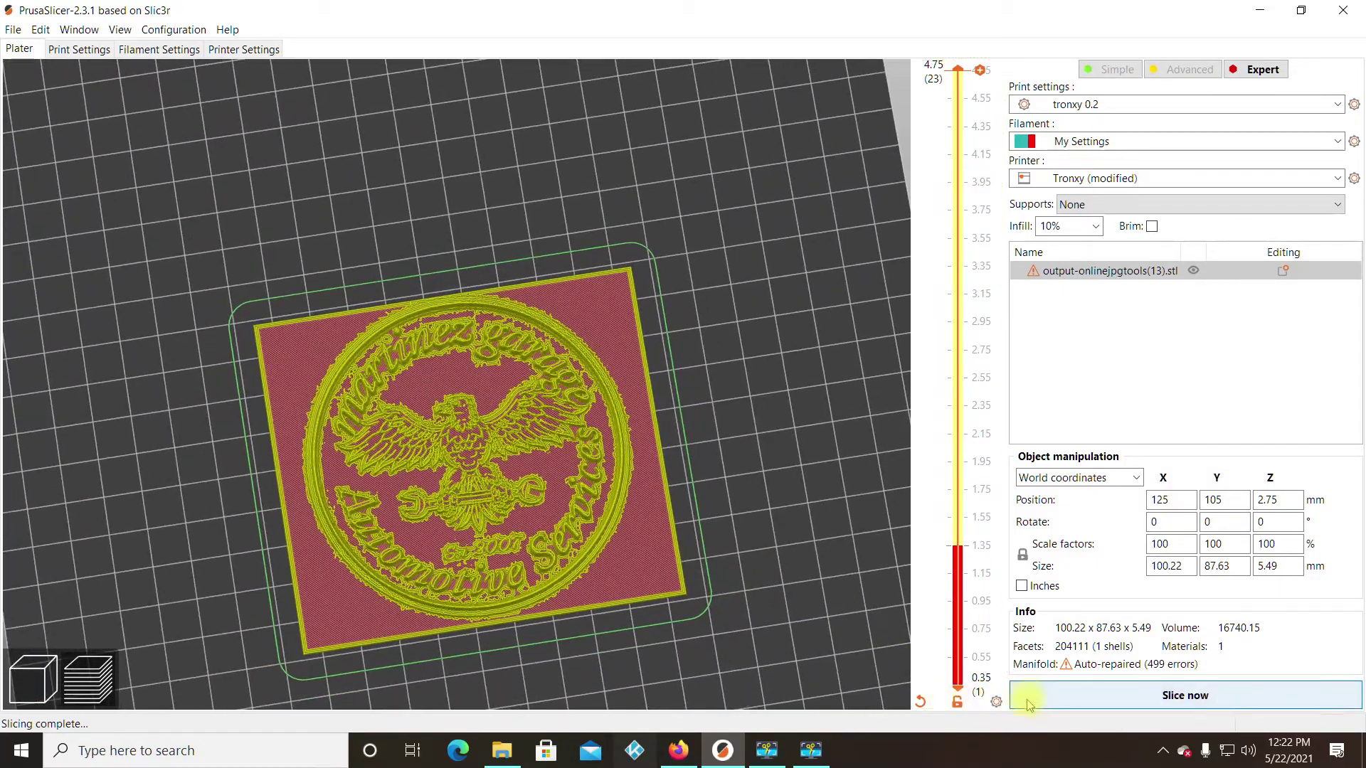
left_click_drag(827, 594, 827, 609)
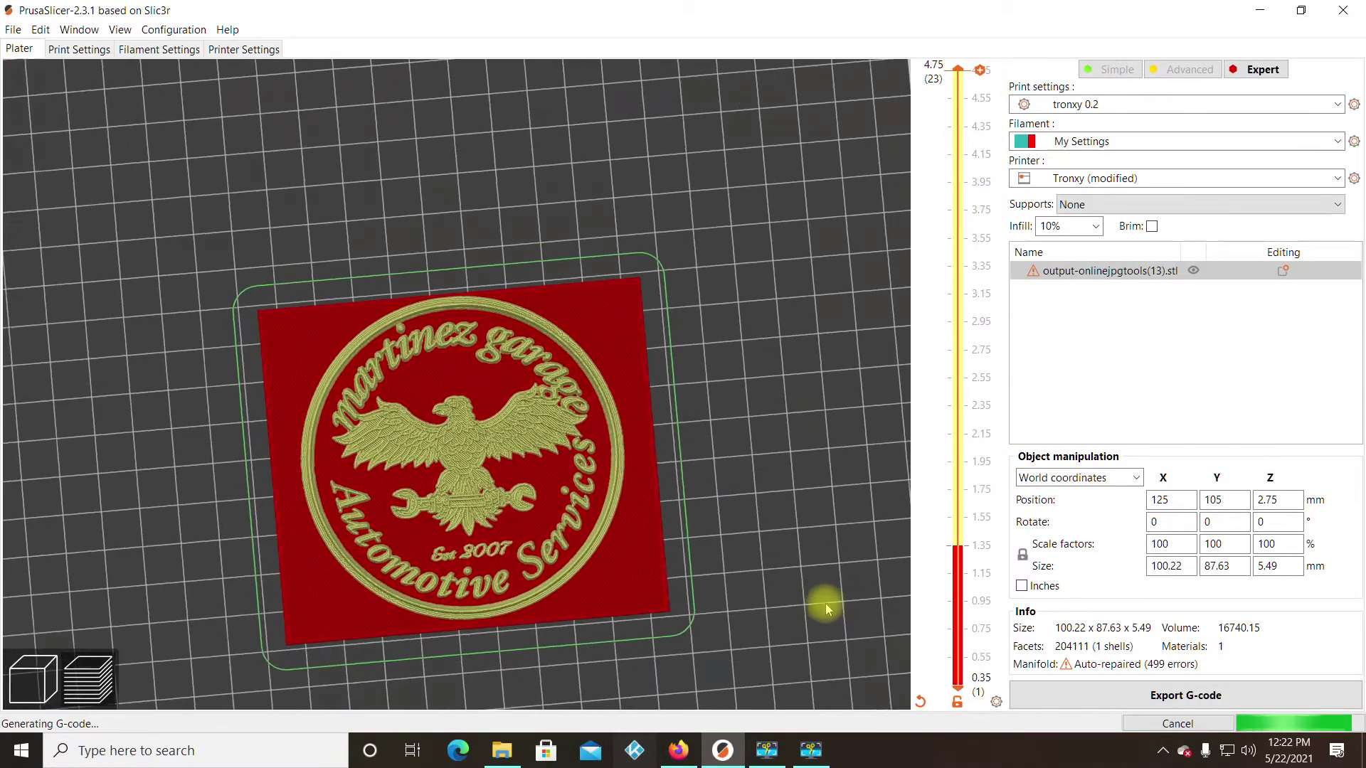